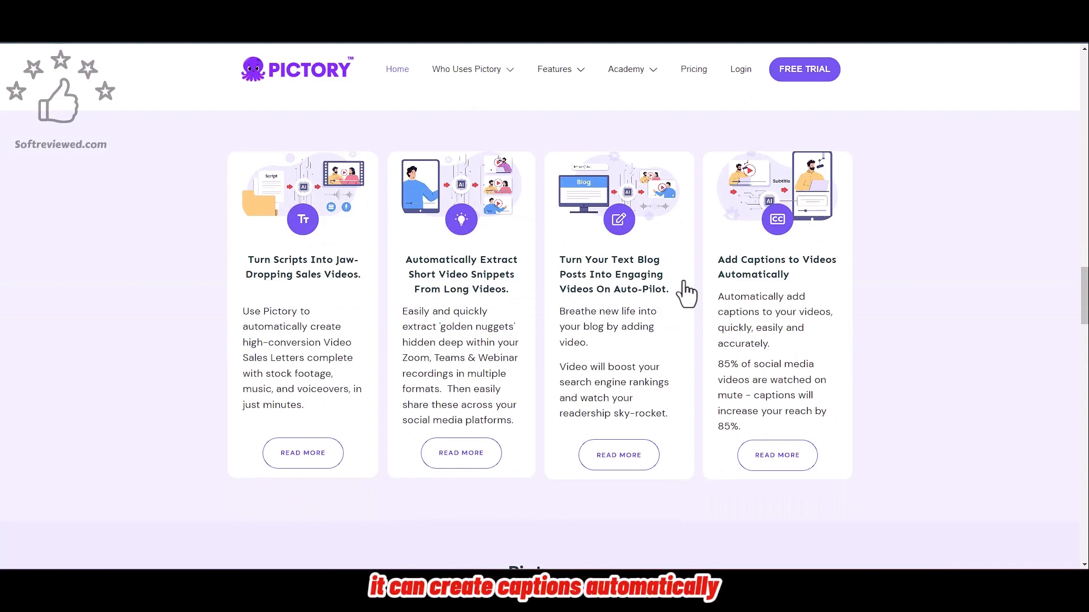
- Examine the feature cards and customer reviews on the Pictory home page and the site's traffic statistics in Similarweb
scroll(686, 292, down, 10)
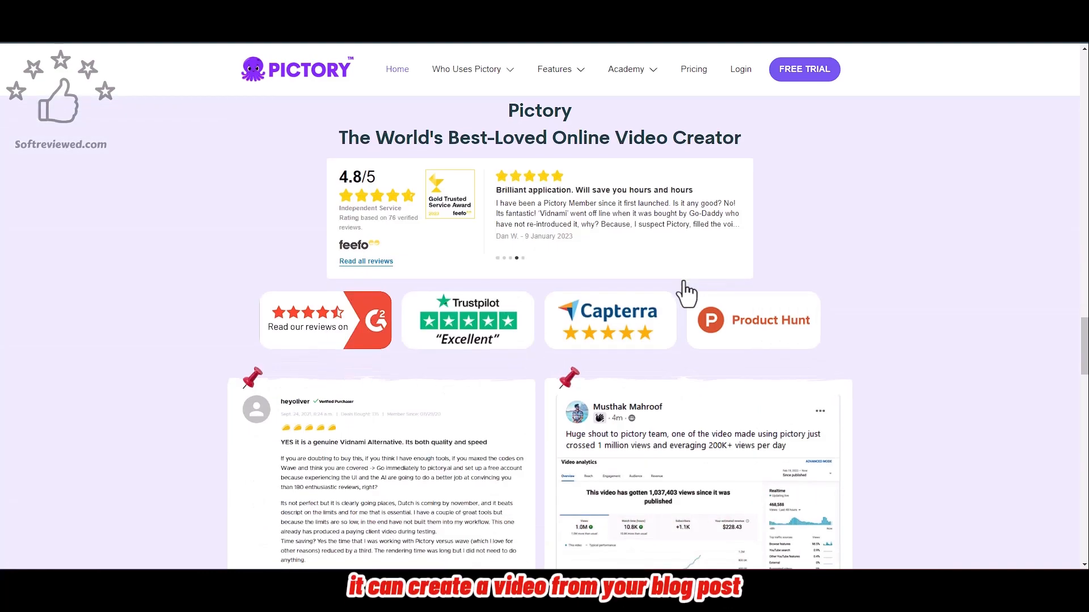
scroll(726, 218, up, 15)
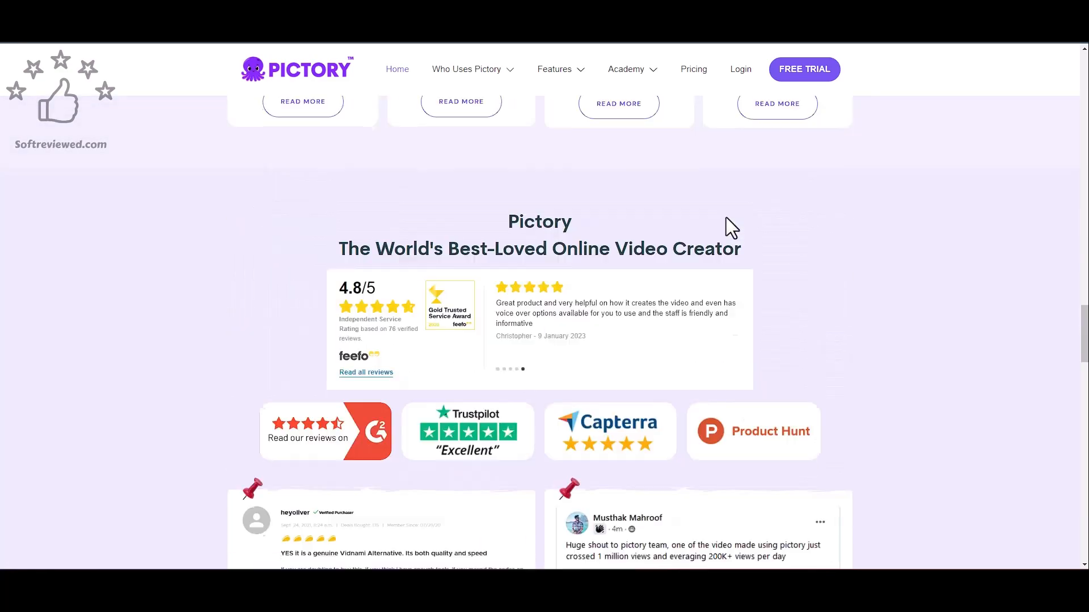
scroll(726, 217, up, 4)
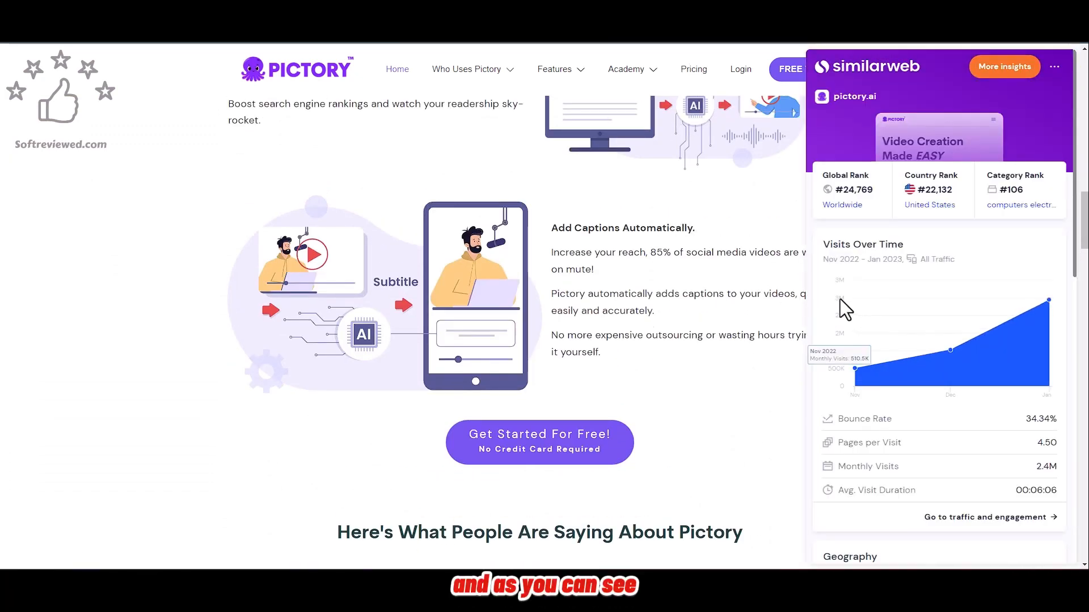
mouse_move(1049, 302)
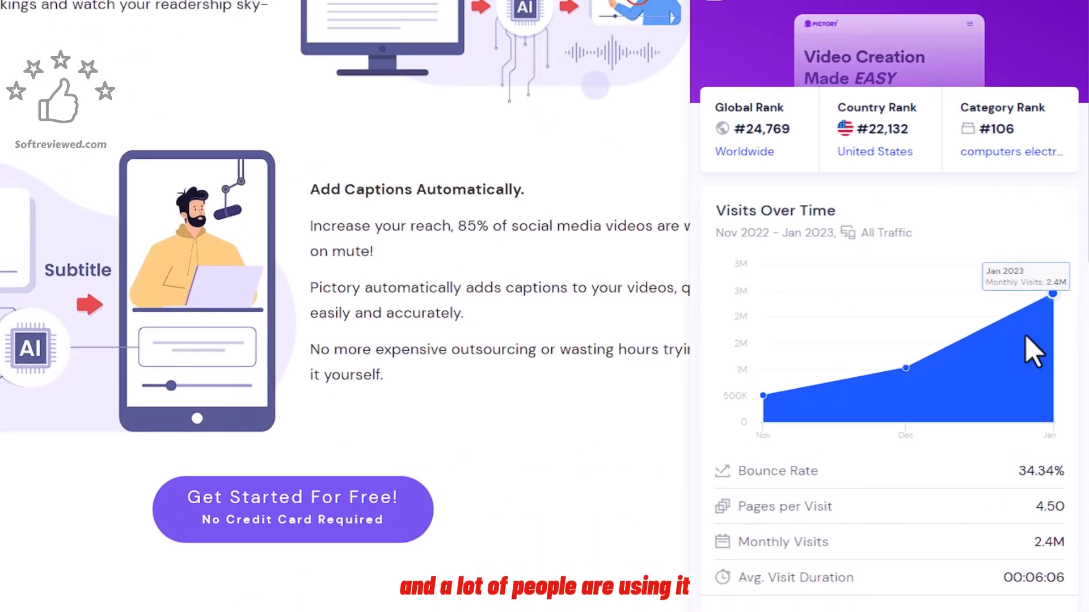
scroll(1025, 335, down, 10)
scroll(1025, 335, down, 2)
scroll(761, 240, up, 9)
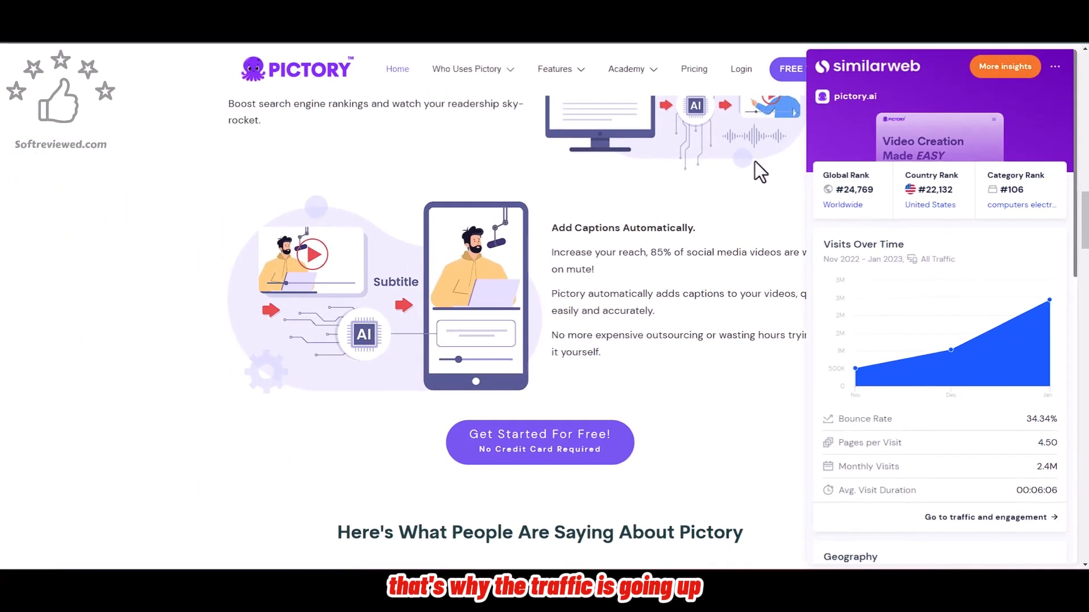
click(755, 170)
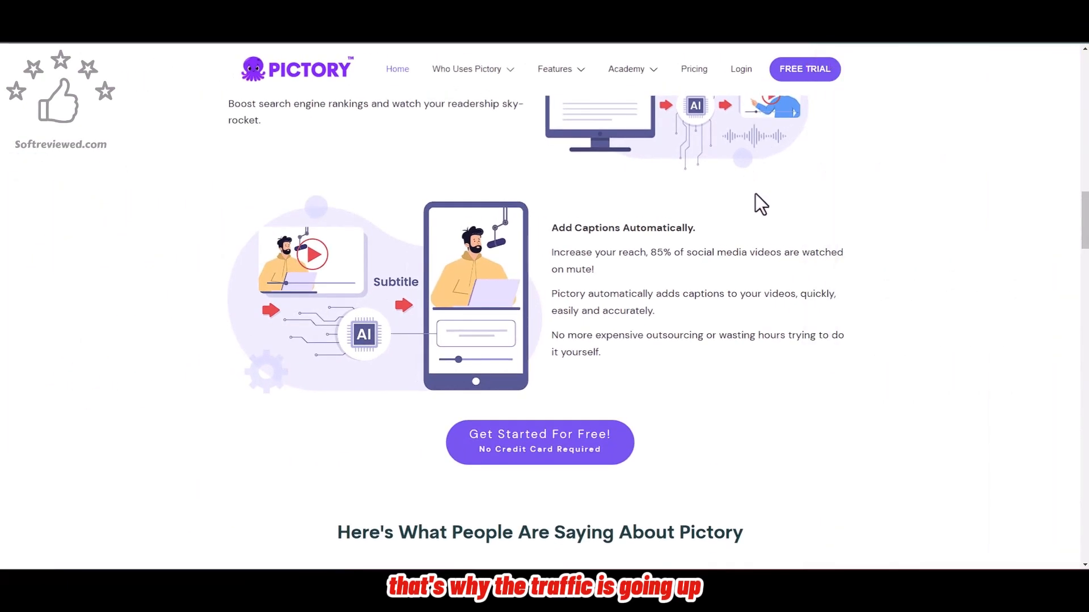
- Open Pictory's pricing page and continue to the account login
click(693, 69)
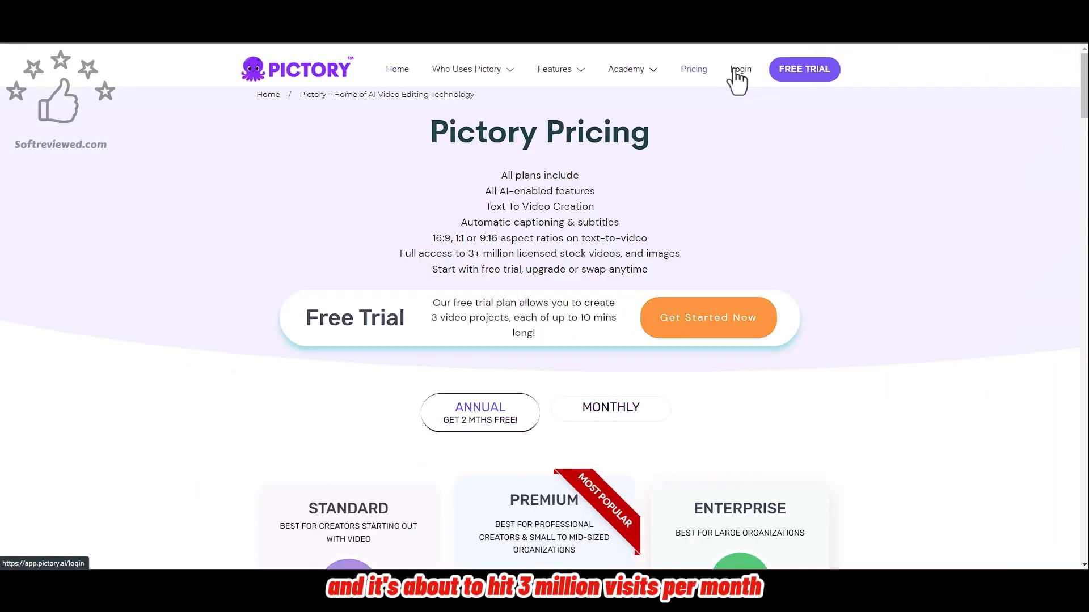
click(735, 70)
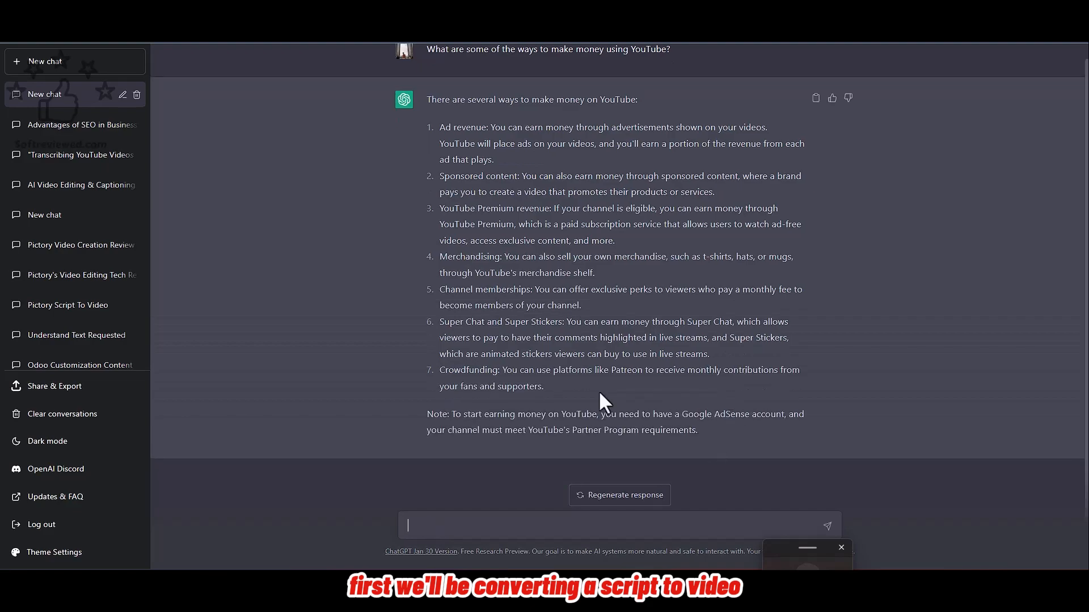
- Copy the ChatGPT answer on making money with YouTube into a new Script to Video project, with its question as the video name
triple_click(318, 184)
key(ctrl+c)
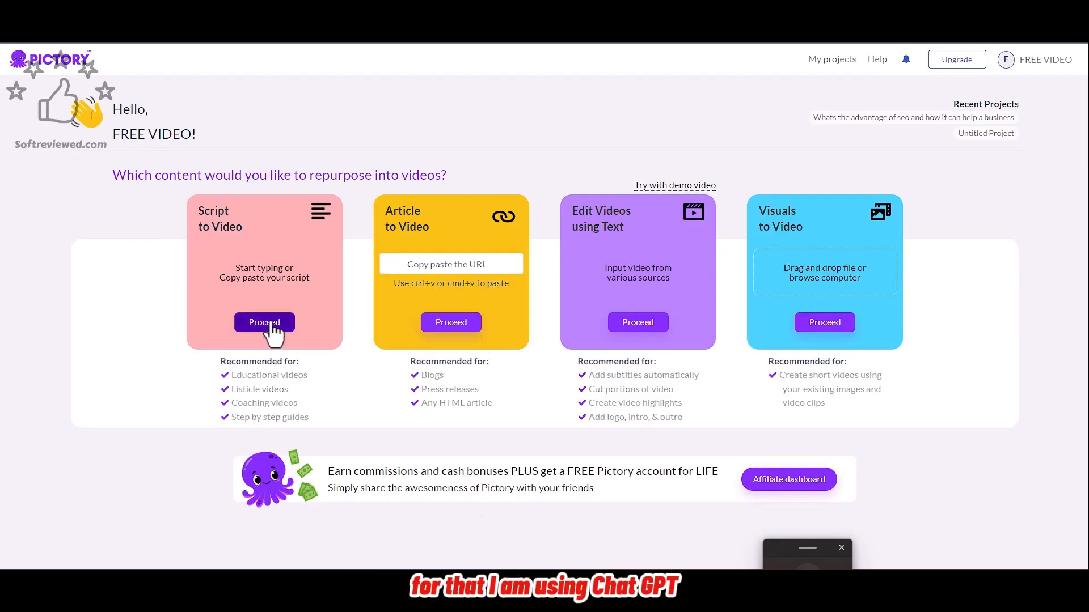
click(270, 323)
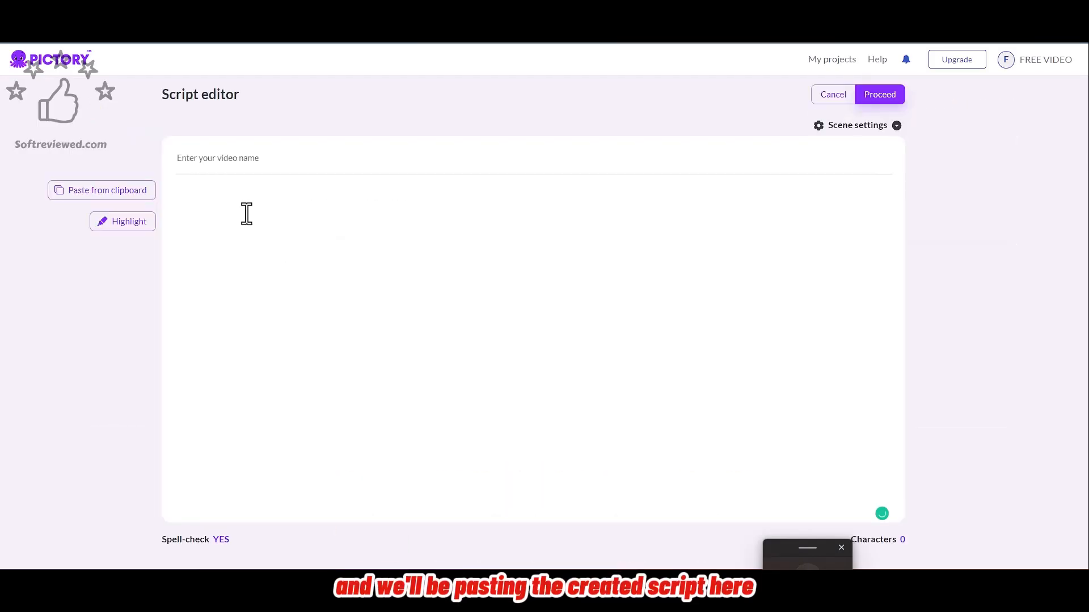
key(ctrl+v)
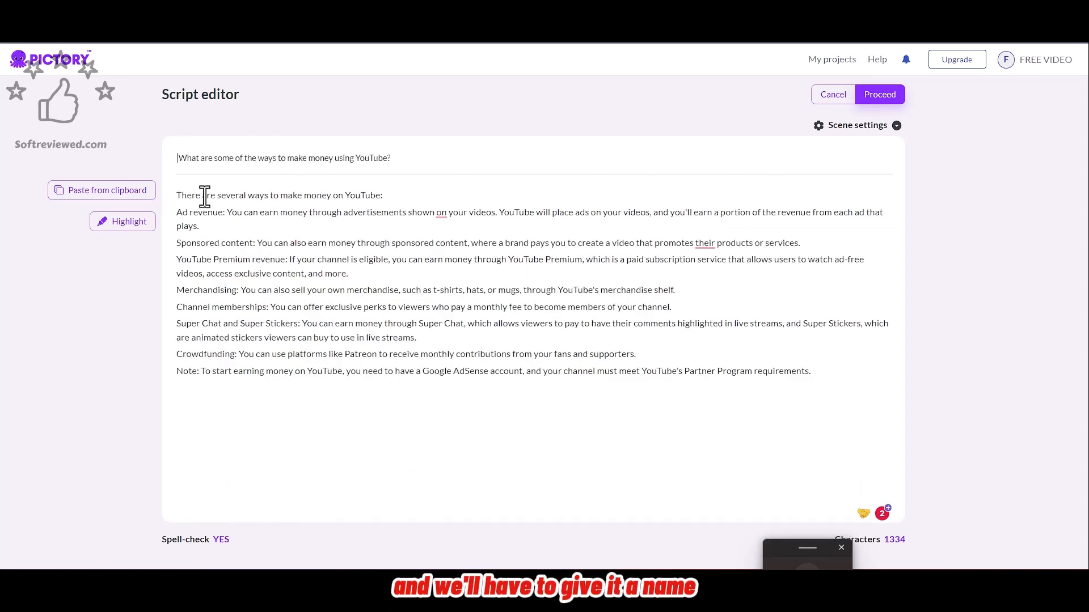
drag(423, 164, 173, 160)
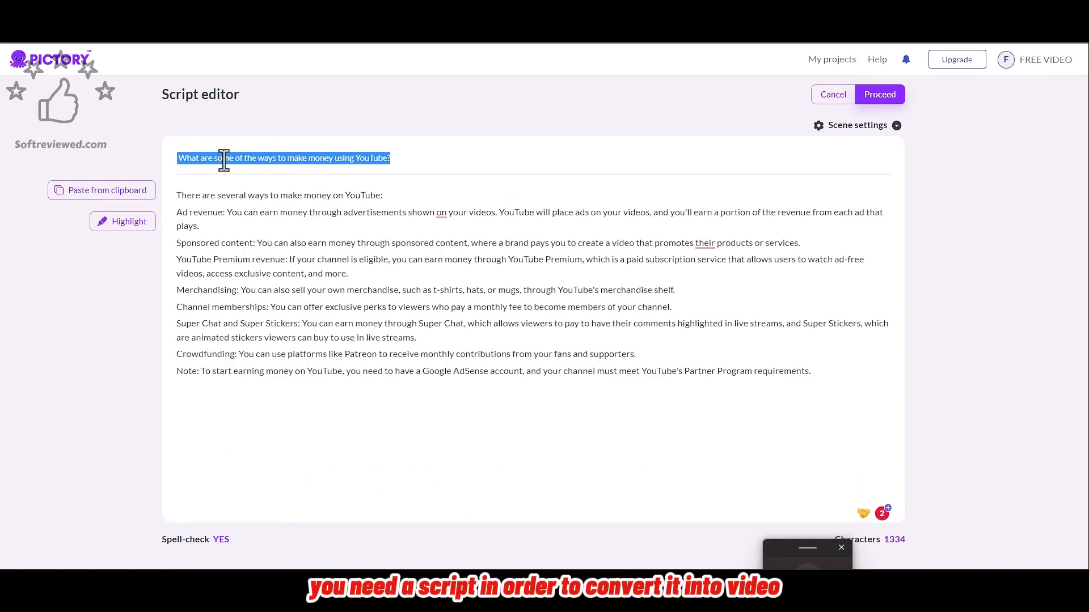
- Review the scene settings for auto keyword highlighting, auto visuals selection and the break options for creating new scenes
click(874, 131)
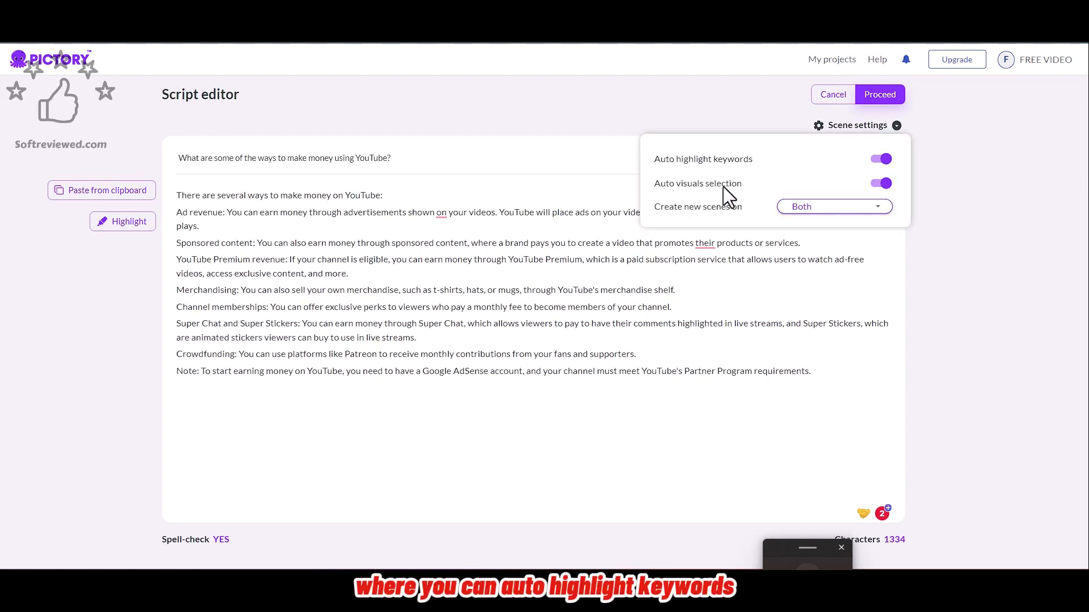
click(835, 219)
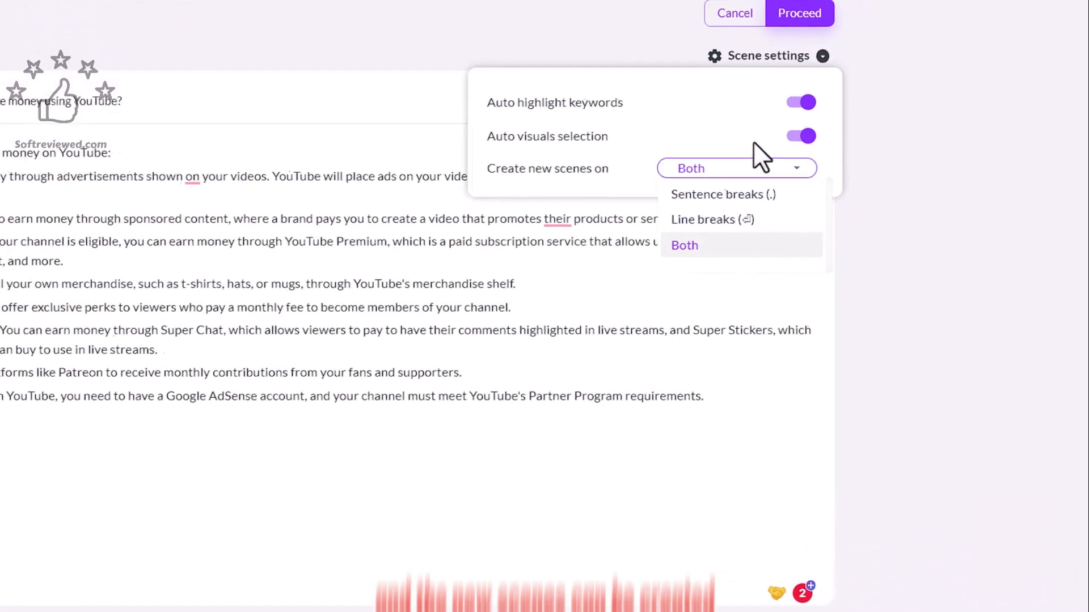
click(845, 187)
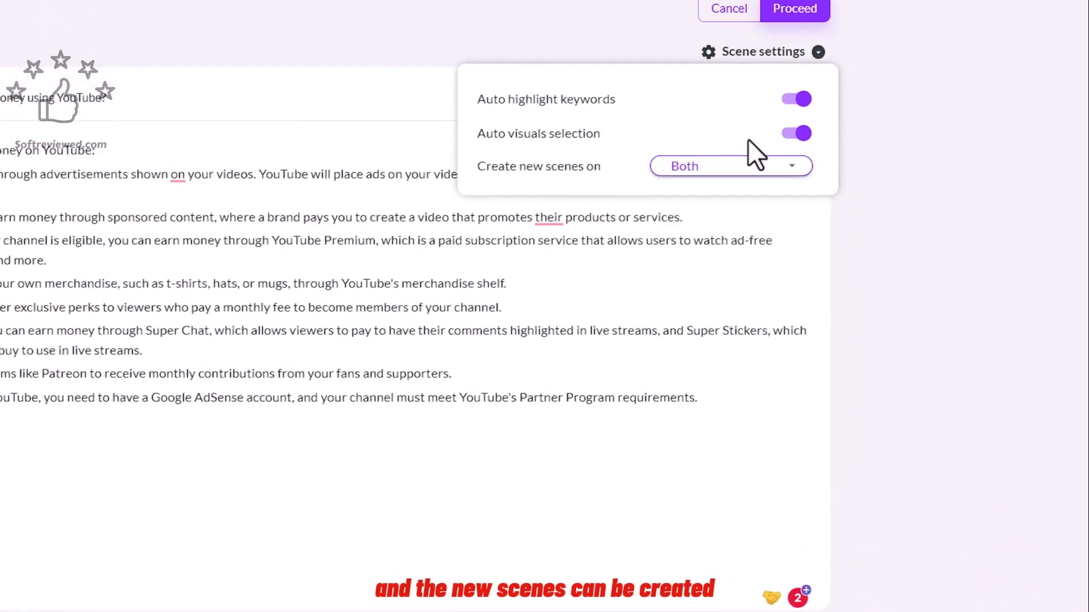
mouse_move(781, 55)
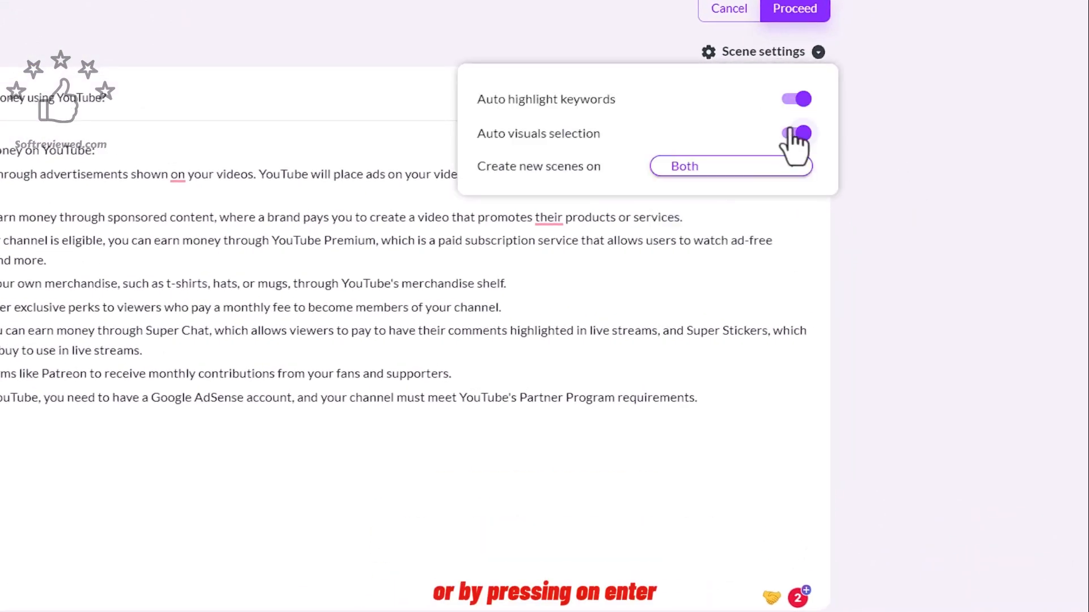
click(792, 170)
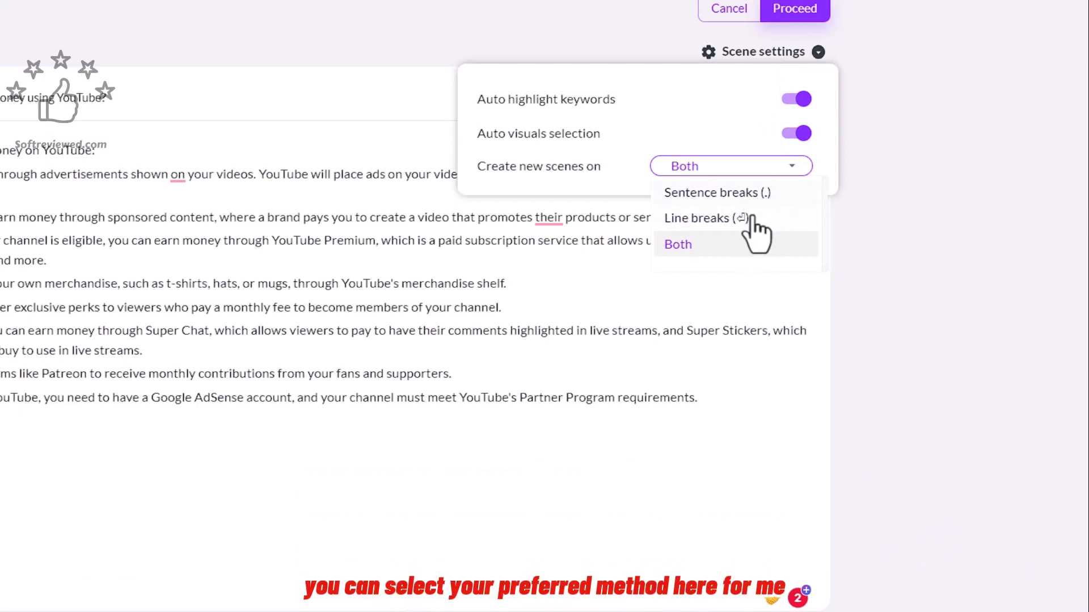
click(813, 206)
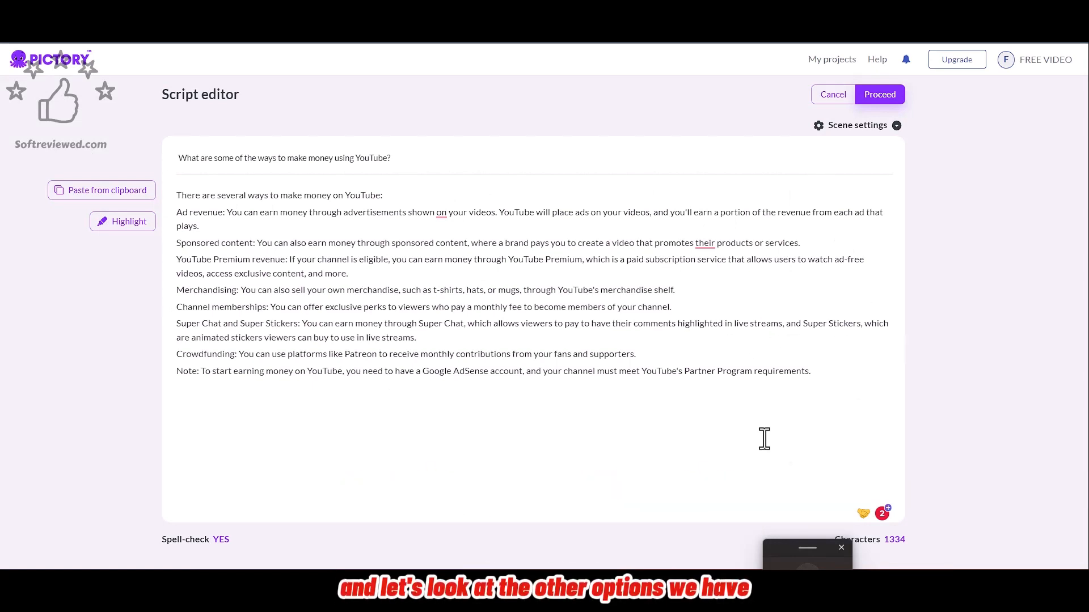
click(841, 548)
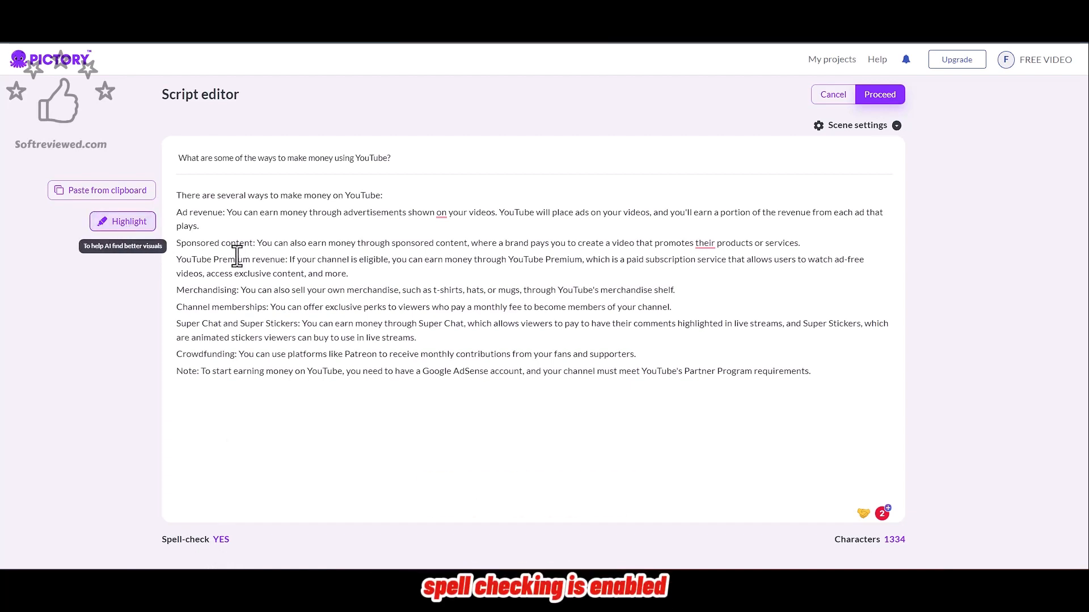
- Highlight Crowdfunding, Channel memberships, YouTube Premium revenue, Sponsored content and Ad revenue in the script, and proceed to the template selection
drag(235, 354, 177, 353)
click(146, 222)
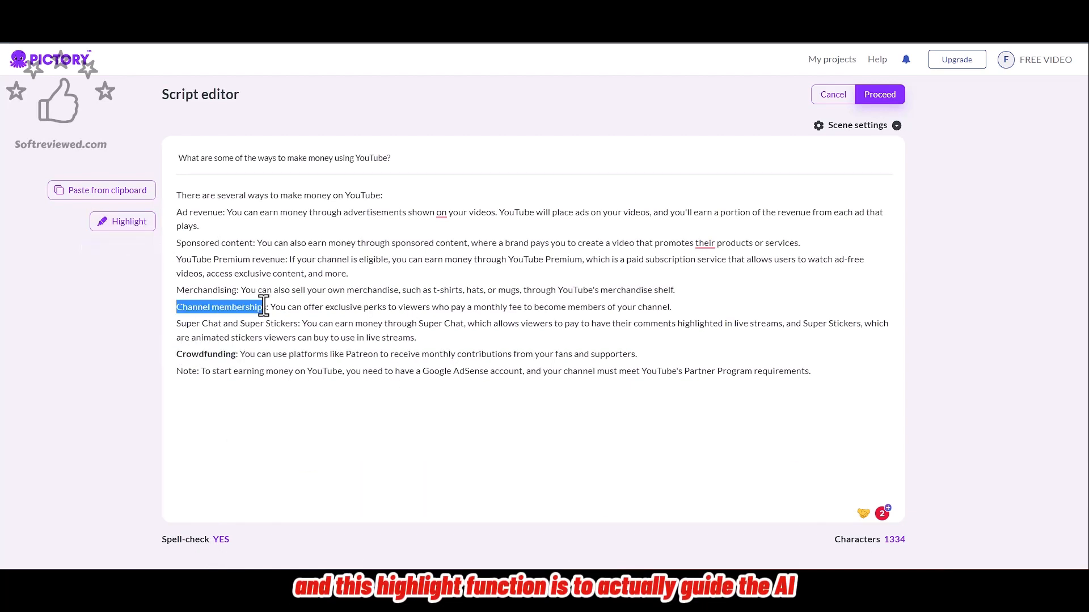
drag(288, 260, 176, 259)
click(122, 222)
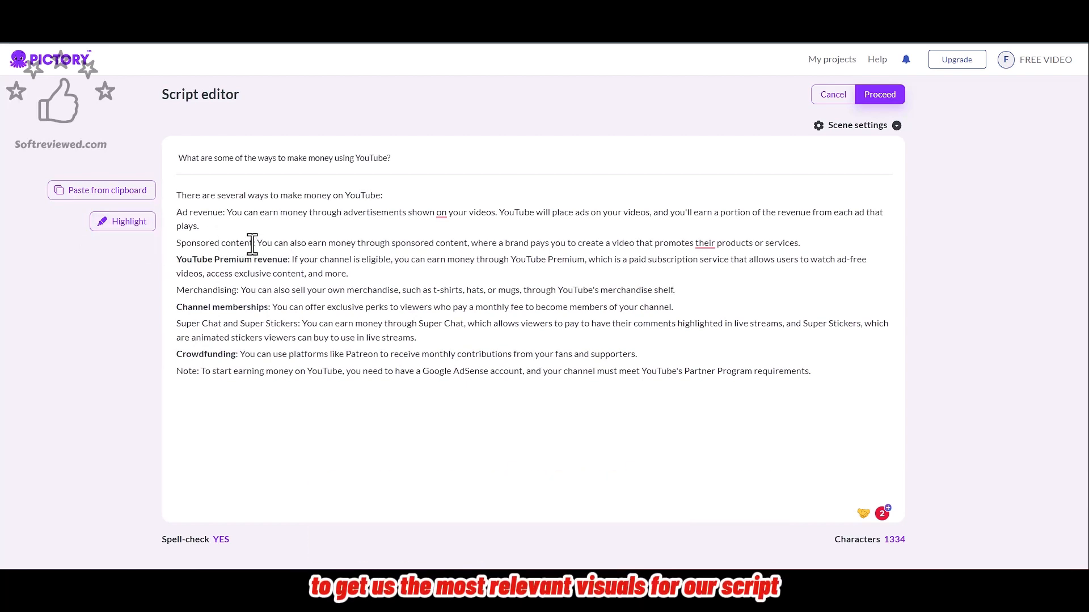
drag(224, 213, 176, 213)
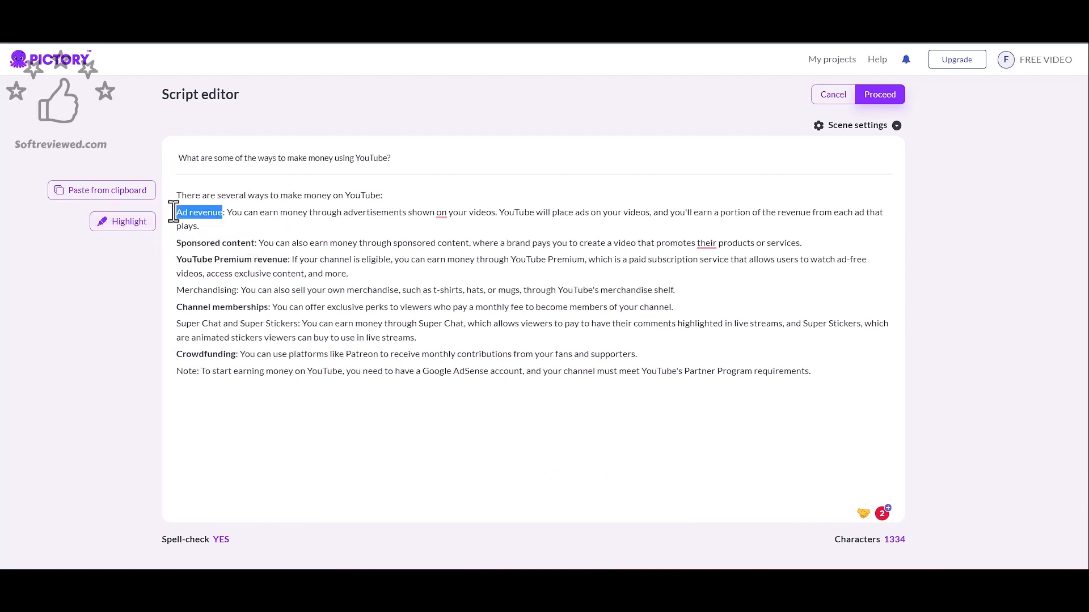
click(122, 221)
click(879, 94)
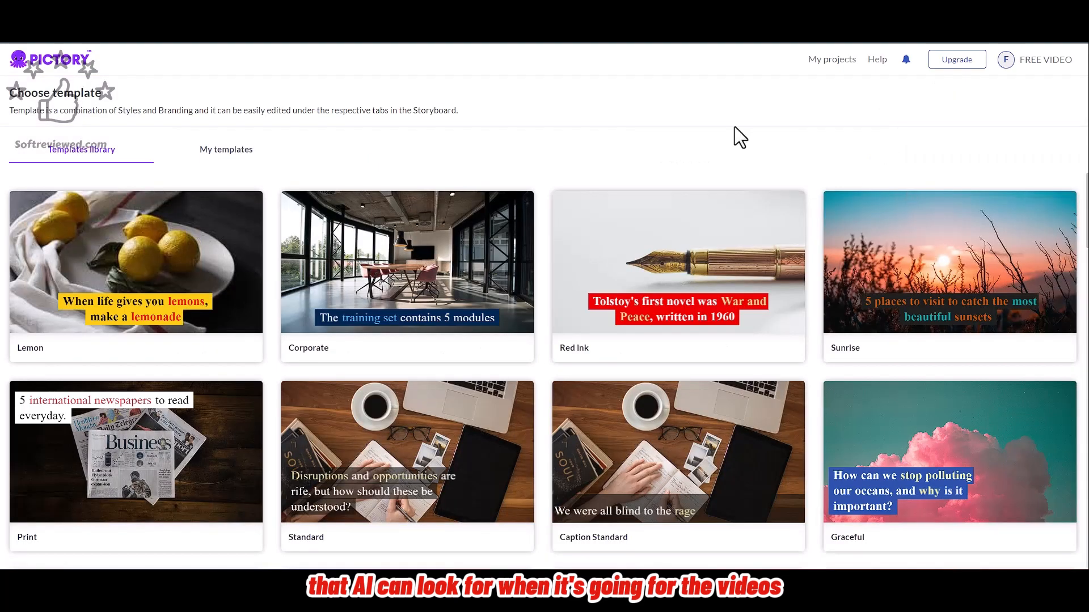
- Browse the library and saved templates, and continue with the Lemon template in the 16:9 aspect ratio
scroll(747, 301, down, 10)
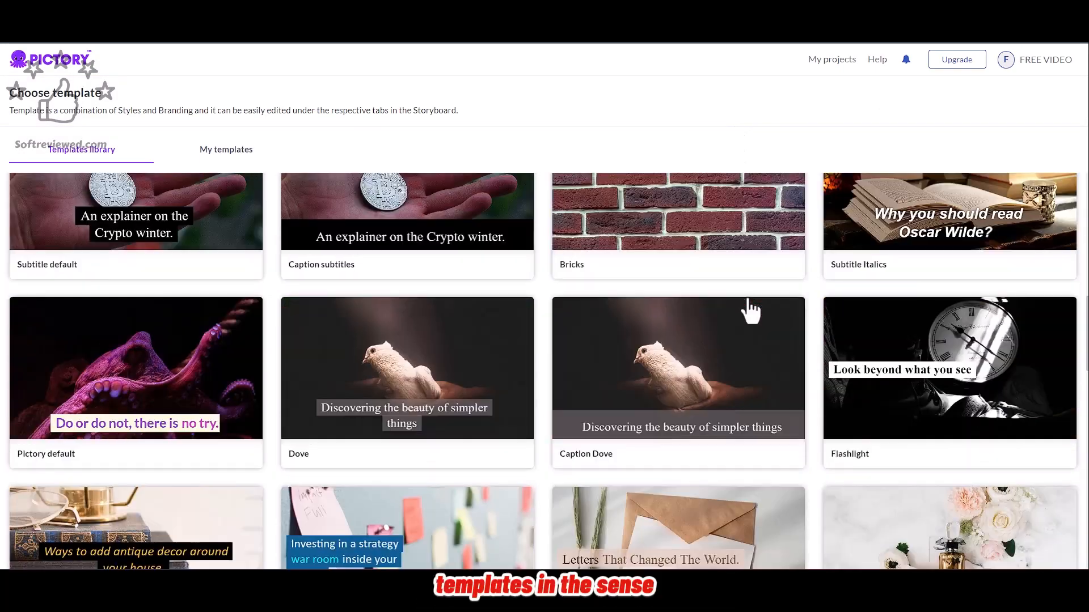
scroll(748, 309, down, 10)
scroll(749, 308, up, 13)
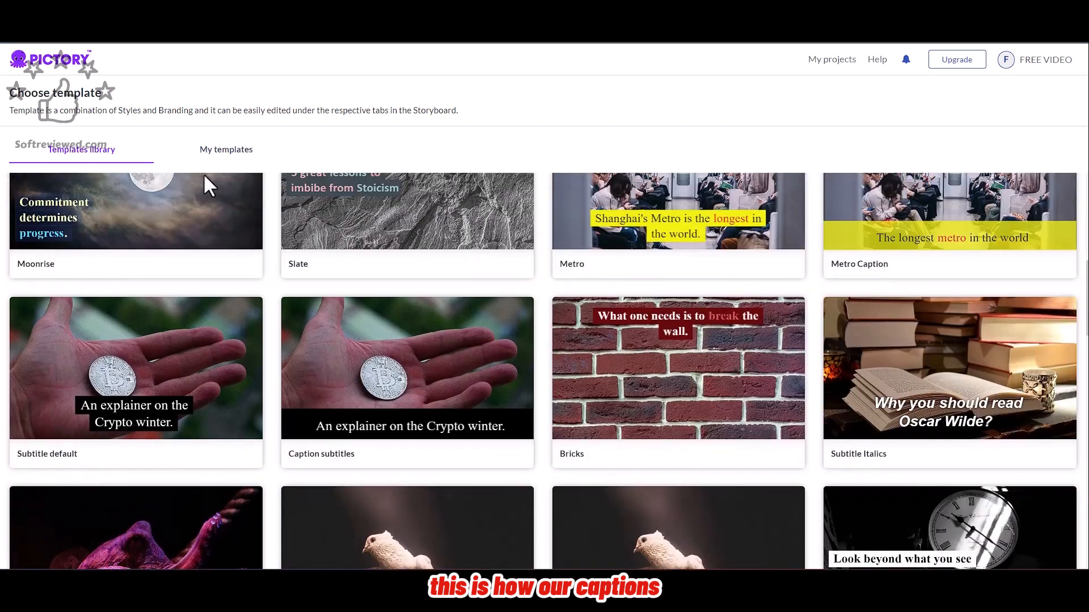
scroll(265, 210, up, 5)
click(229, 150)
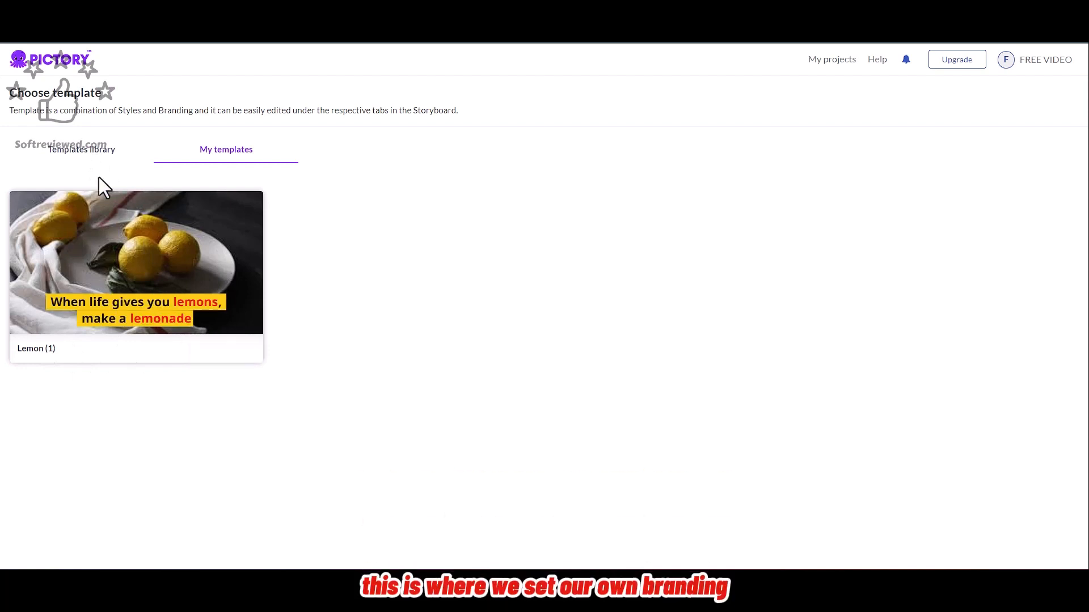
click(90, 152)
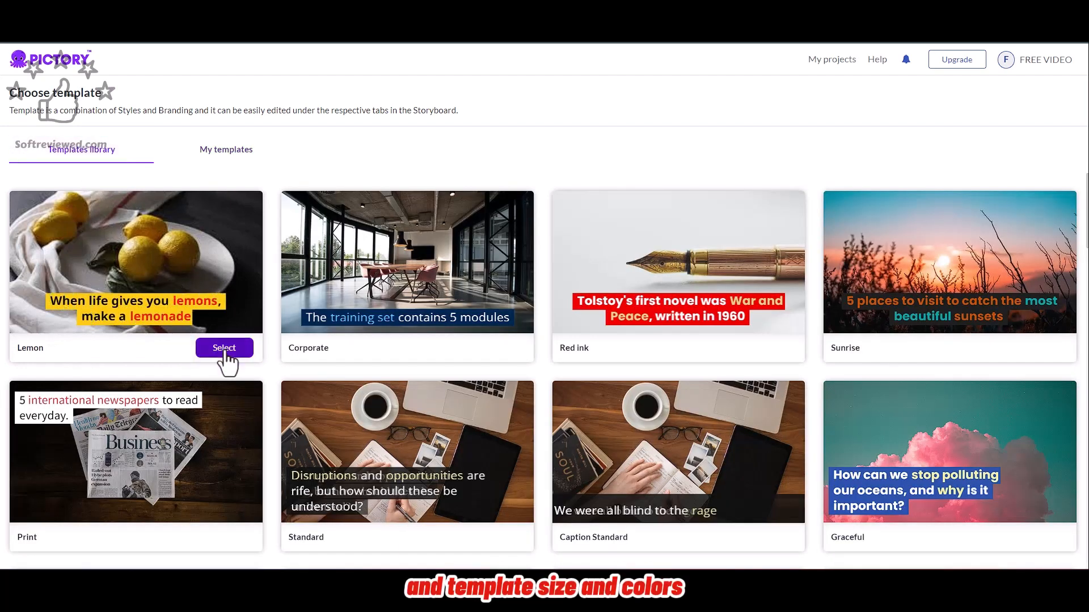
click(225, 348)
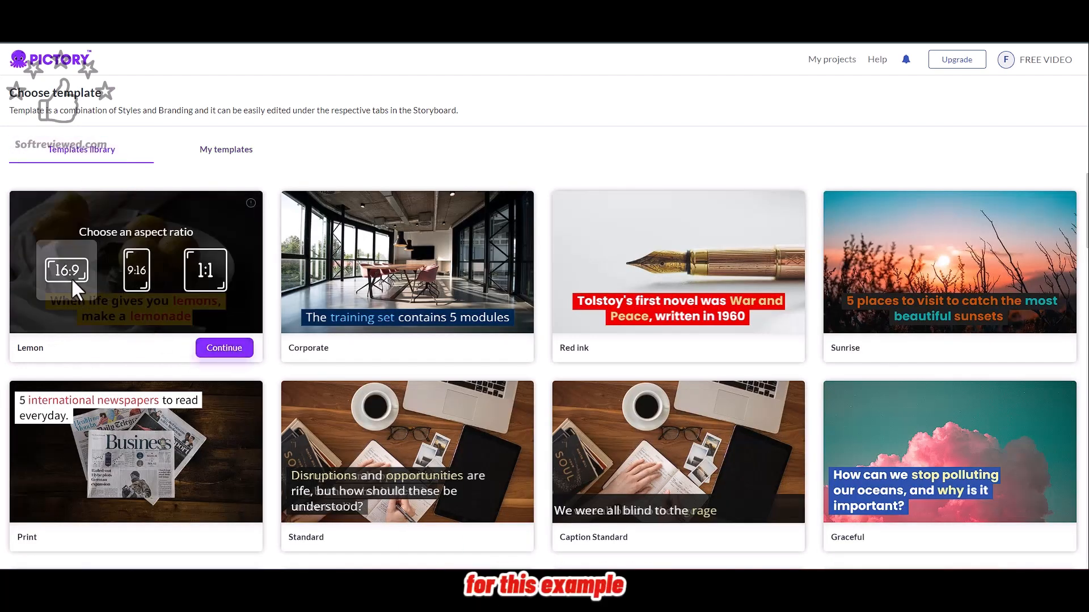
click(224, 348)
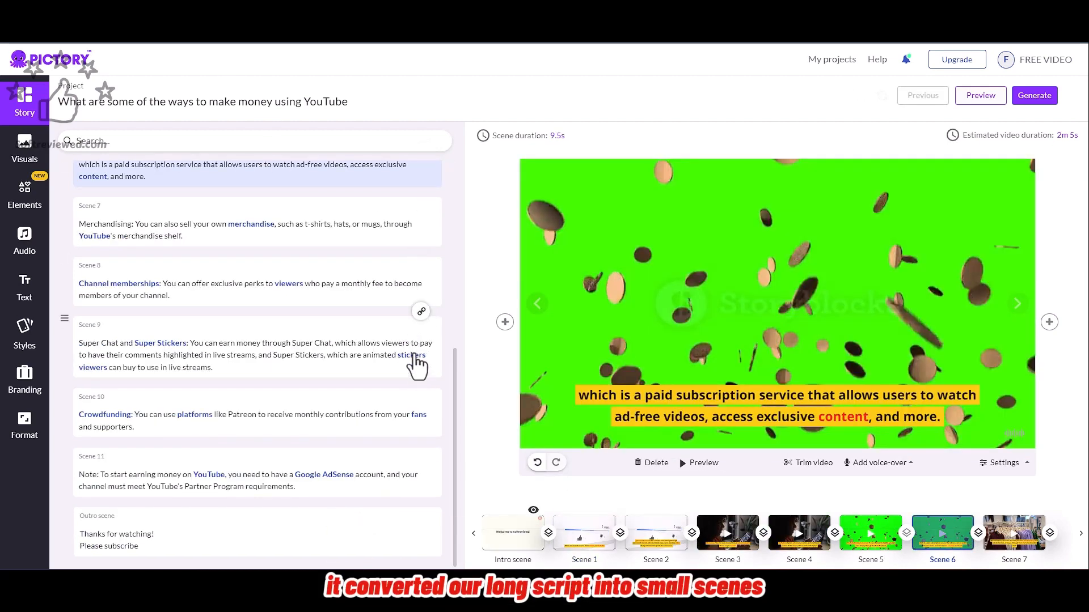
- Split Scene 9, the Super Chat and Super Stickers text, after the word "comments"
click(1080, 536)
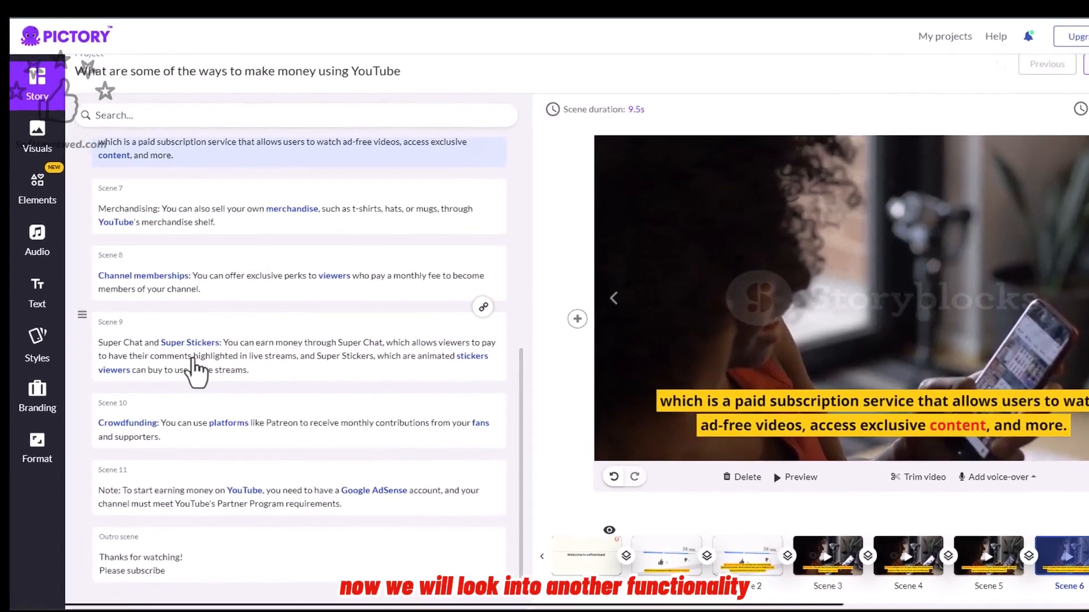
click(193, 356)
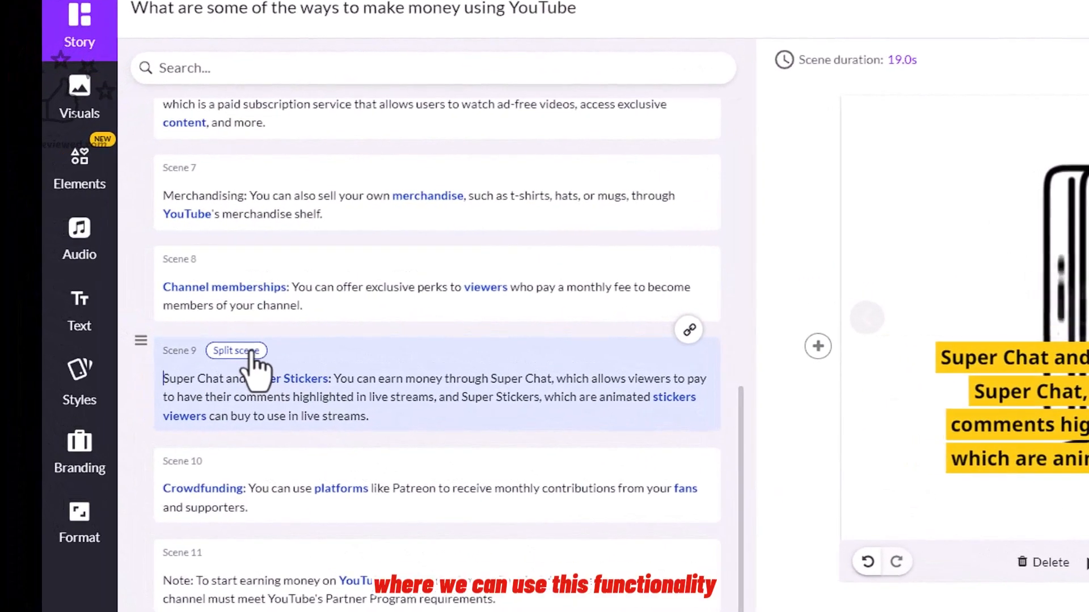
click(274, 392)
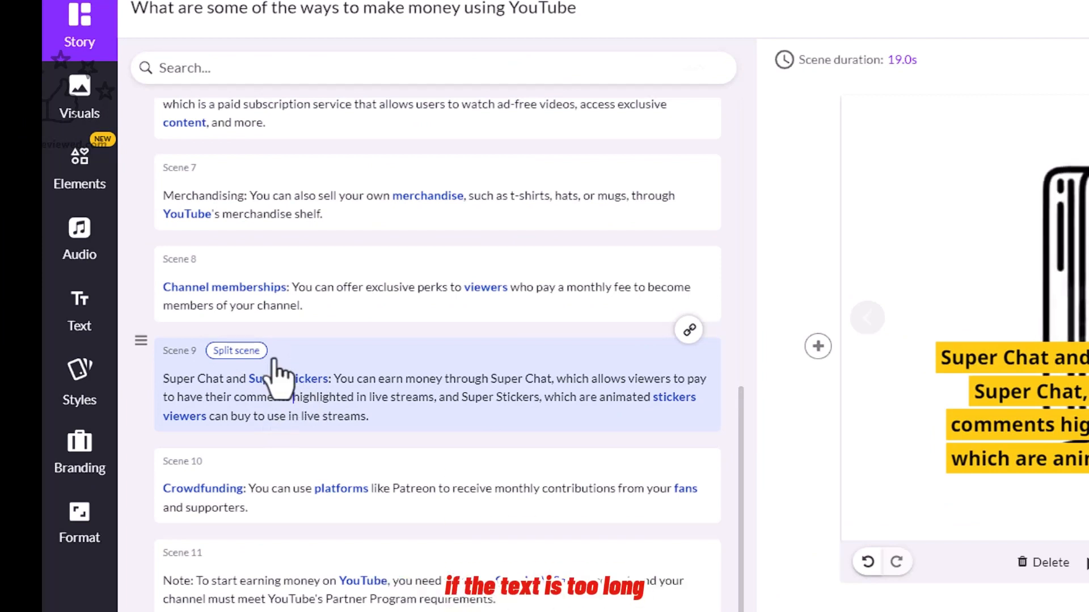
click(249, 352)
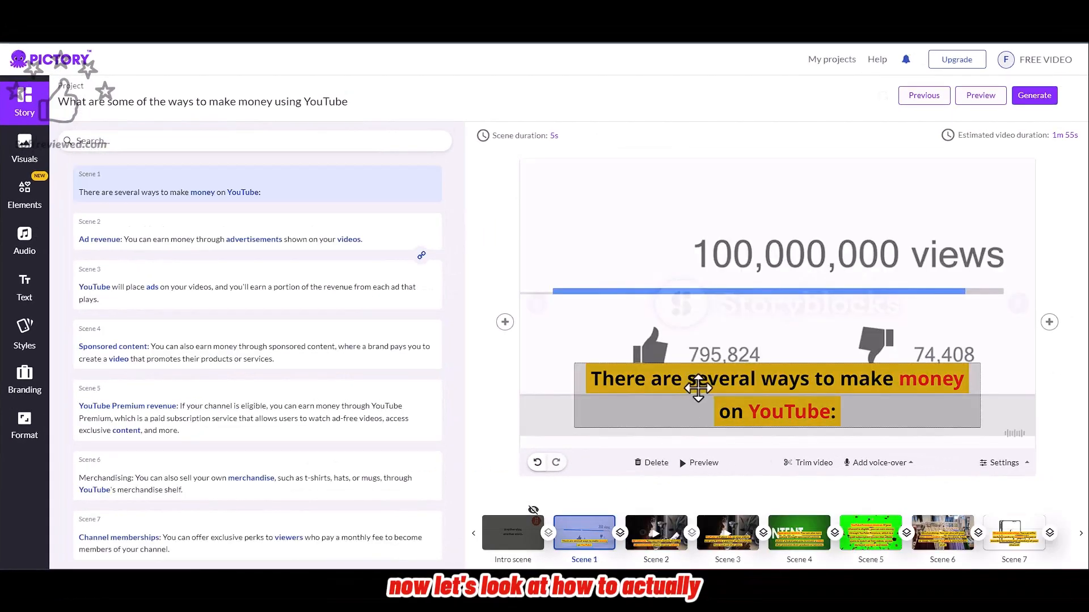
- Set the font size of the caption "There are several ways to make money on YouTube:" in Scene 1 to 24
click(698, 389)
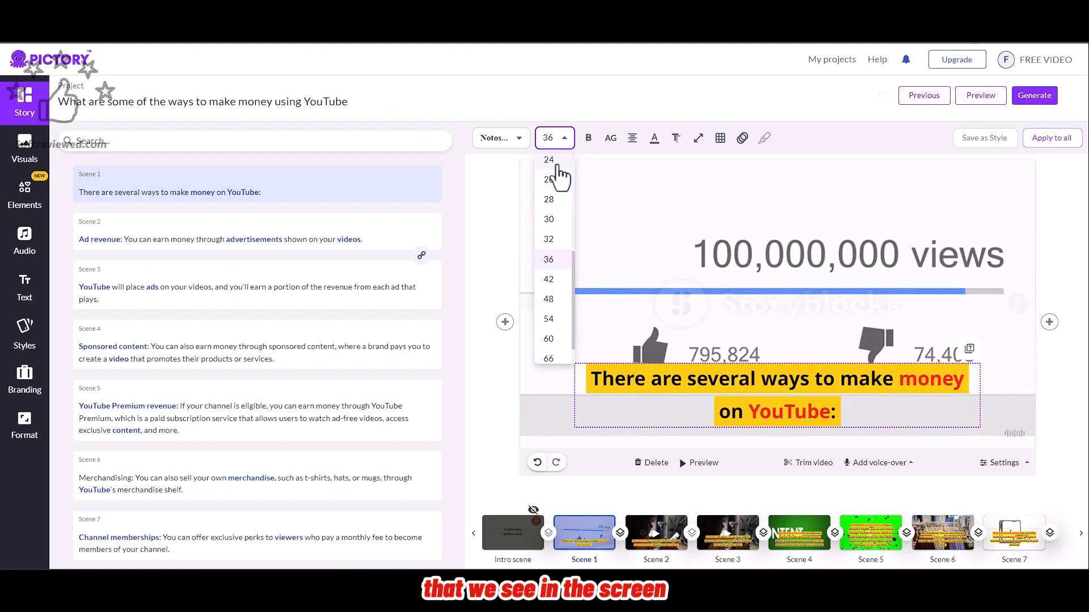
click(559, 164)
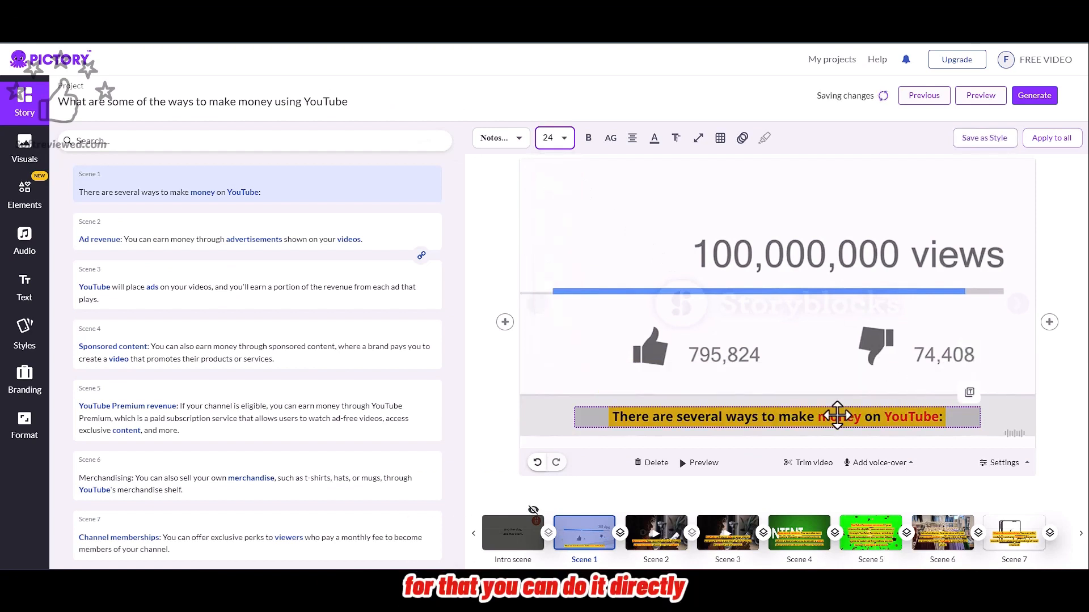
- Move the Scene 1 caption to a slightly higher spot near the bottom of the video frame
drag(838, 414, 813, 405)
drag(672, 262, 669, 393)
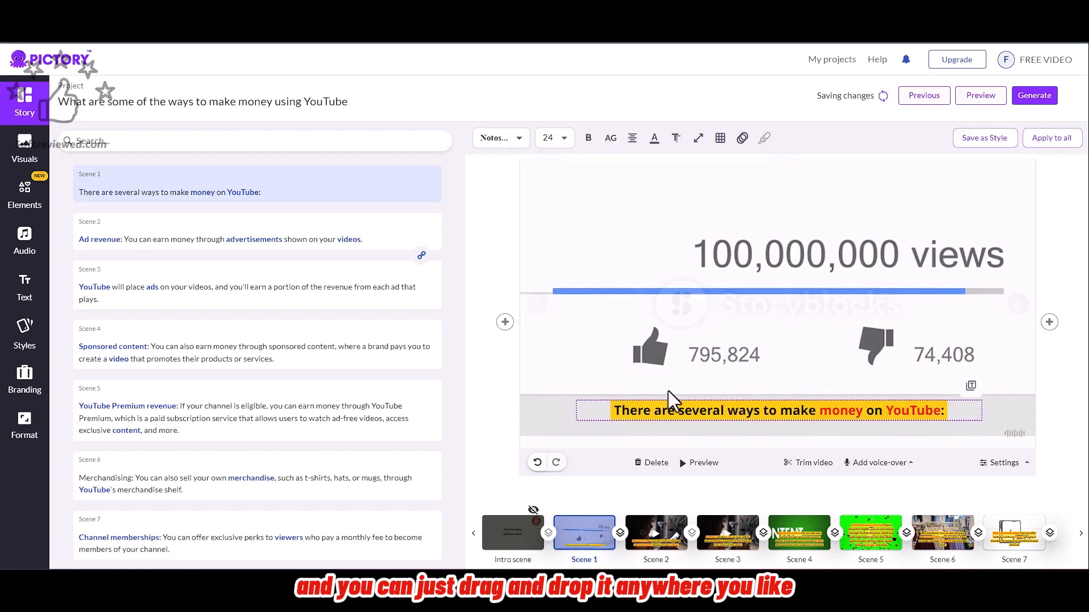
click(698, 410)
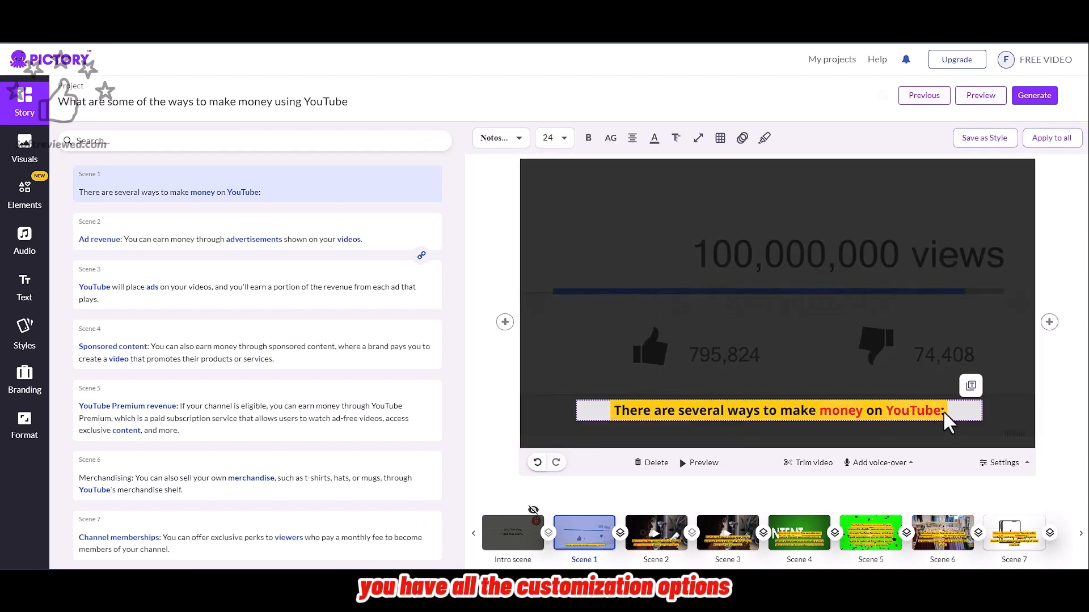
click(793, 301)
click(768, 409)
- Look through the available fonts and capitalise the first letter of every word in the Scene 1 caption
click(499, 139)
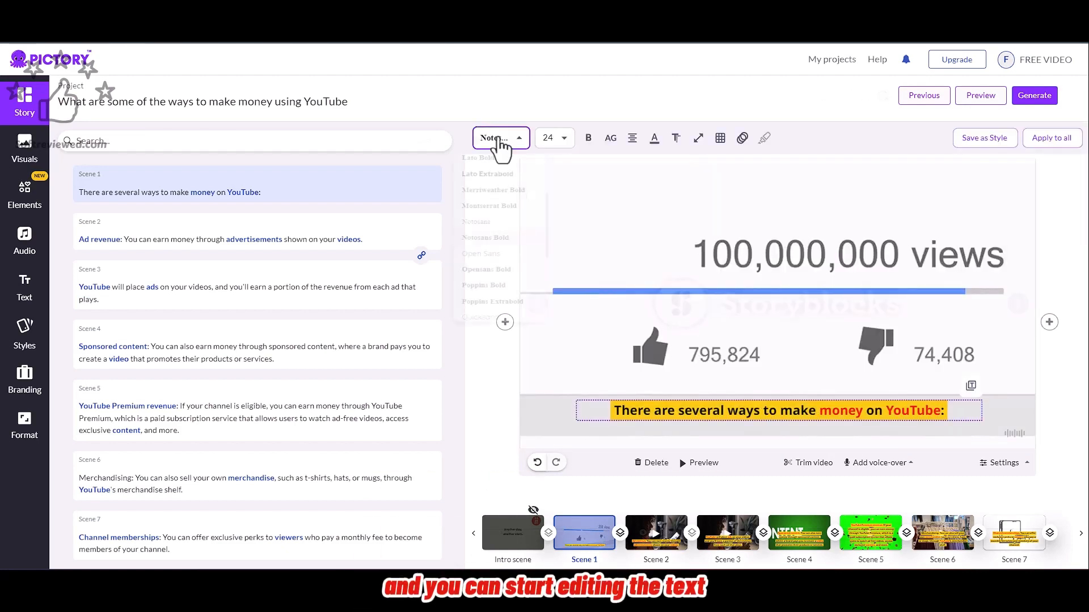
scroll(493, 261, down, 5)
scroll(496, 289, up, 10)
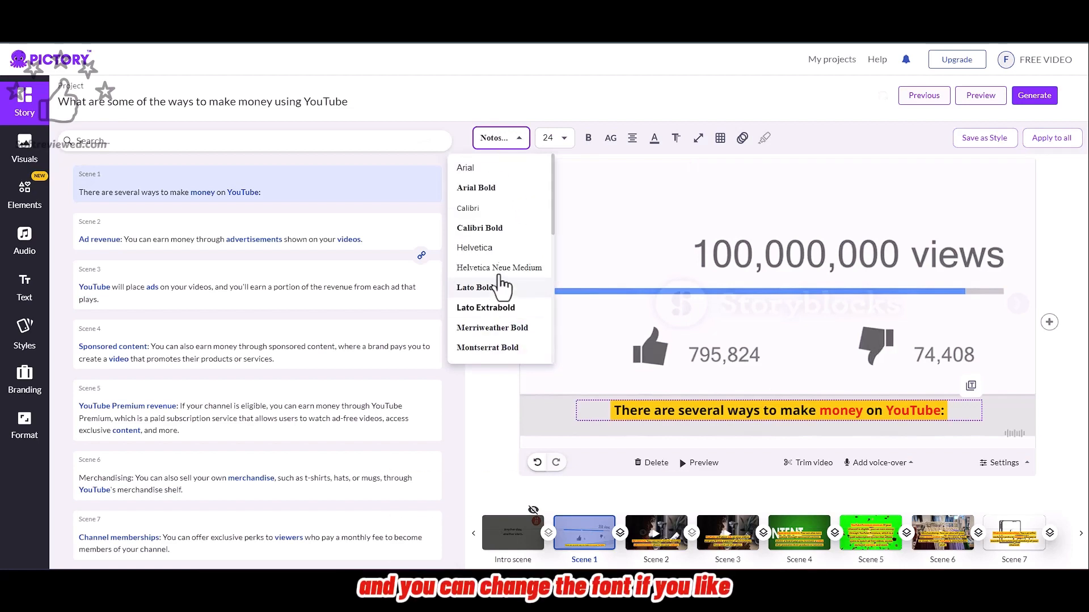
scroll(509, 210, down, 5)
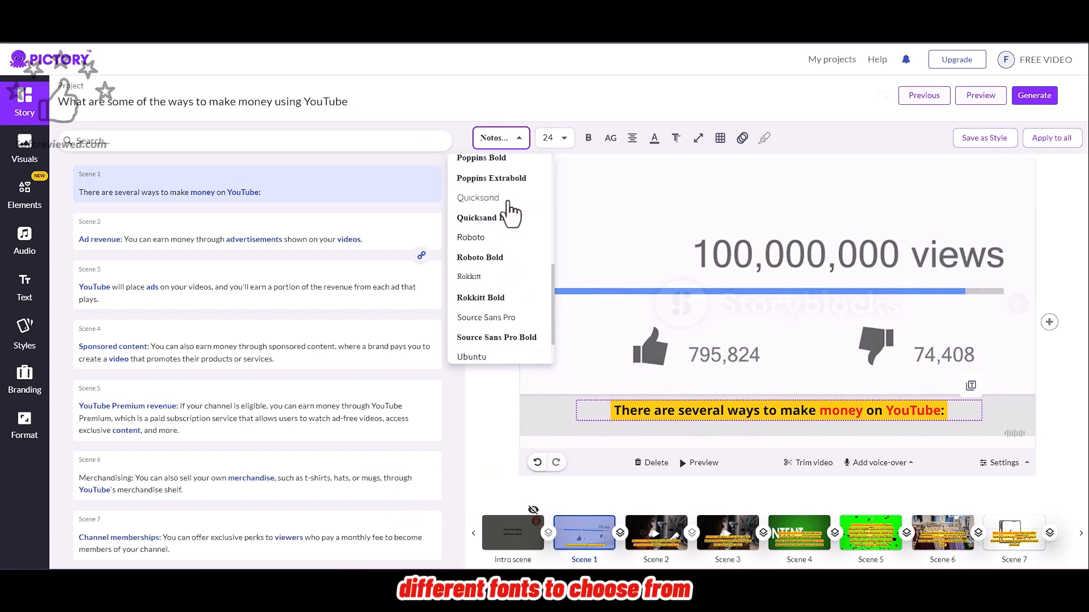
scroll(510, 253, down, 2)
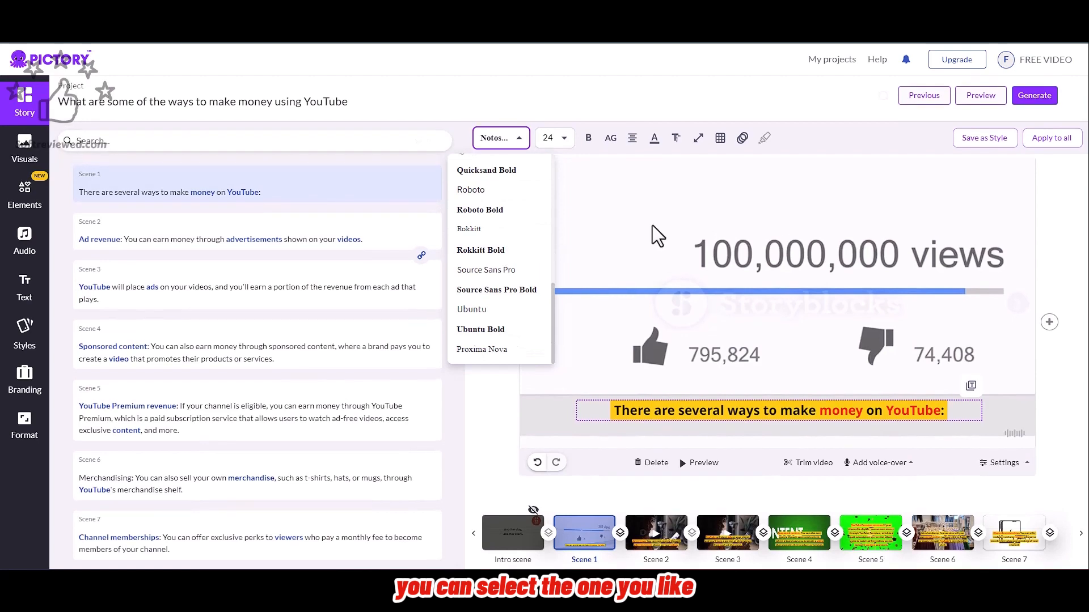
click(609, 157)
click(610, 142)
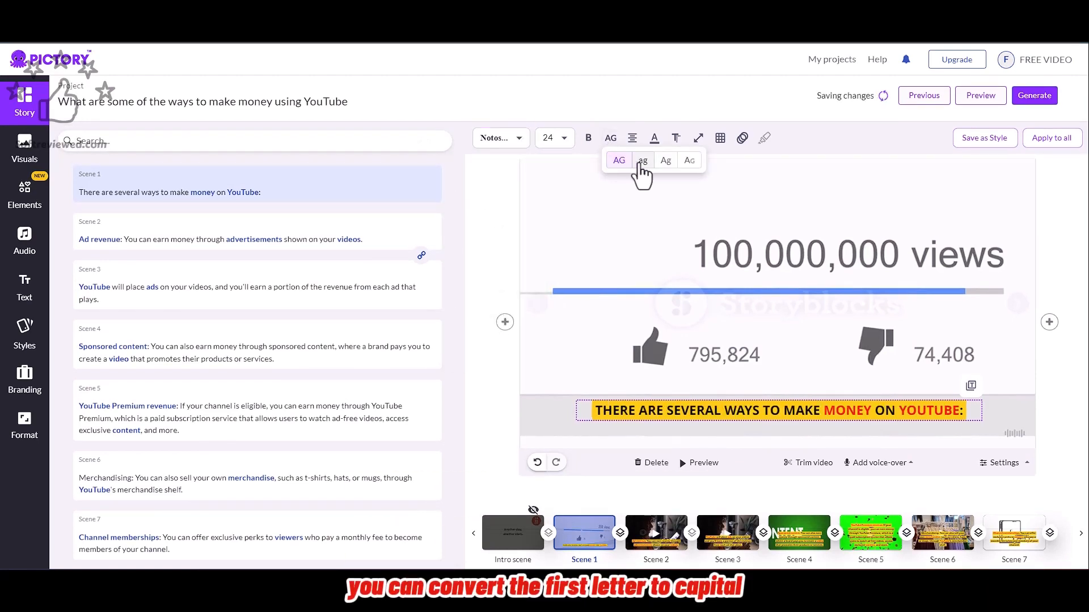
click(665, 165)
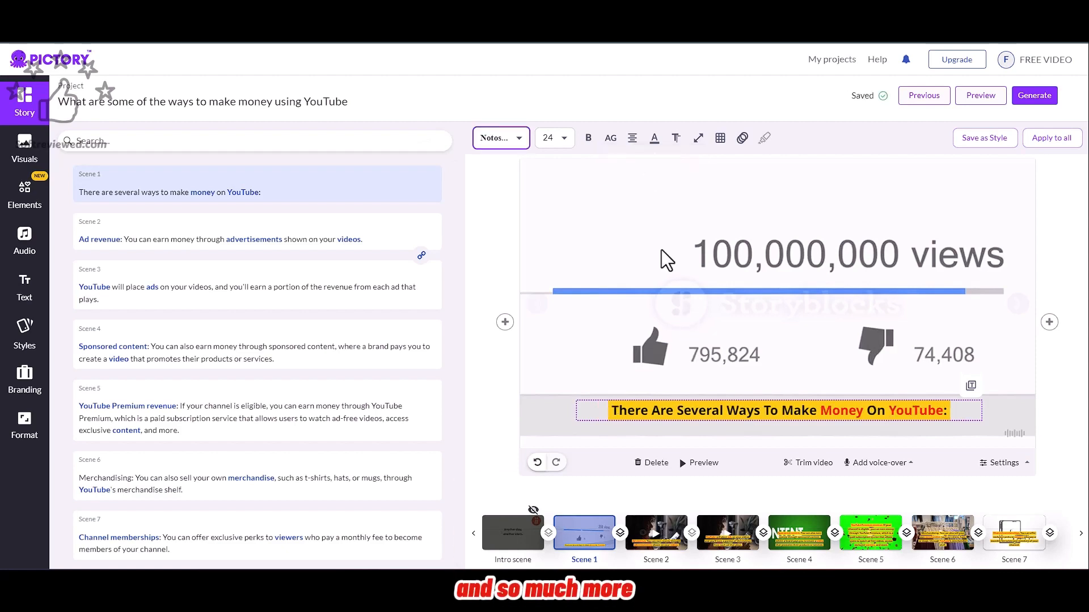
- Try the full-width setting on the Scene 1 caption, turn it back off and adjust the text width
click(632, 142)
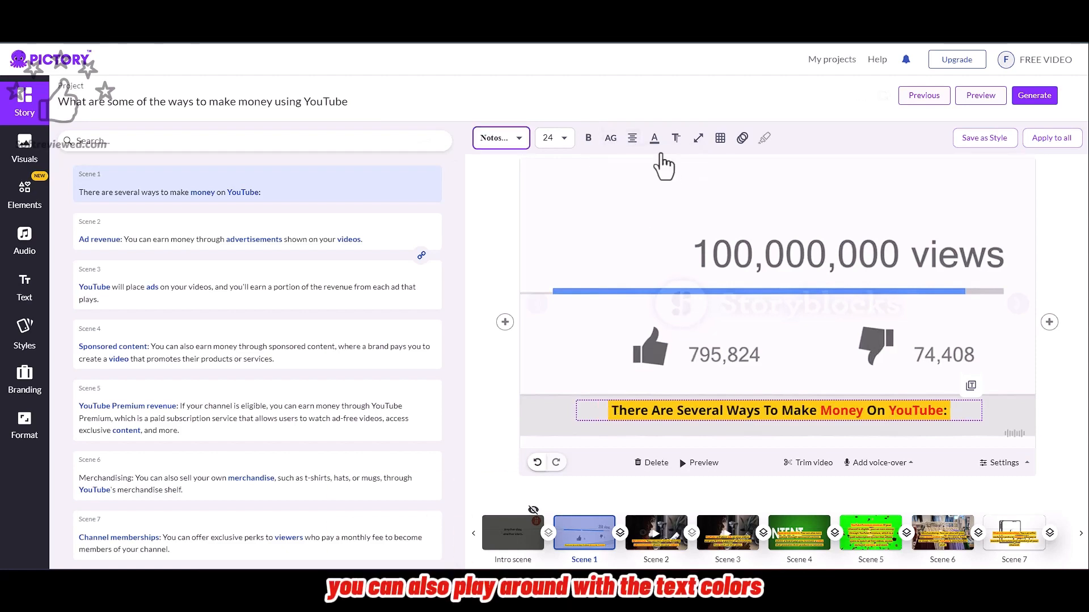
mouse_move(655, 142)
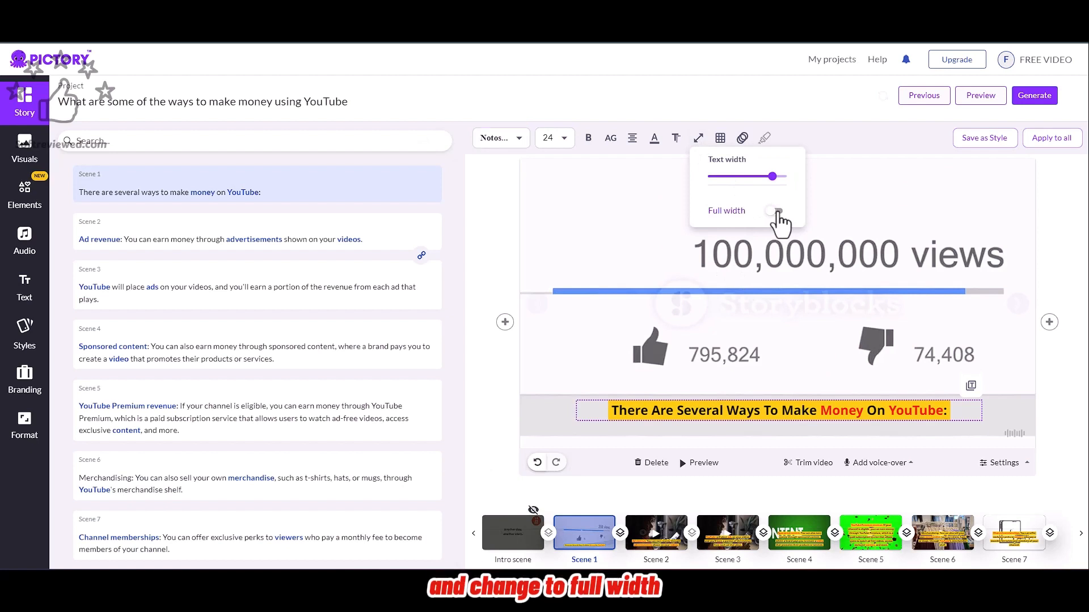
click(777, 212)
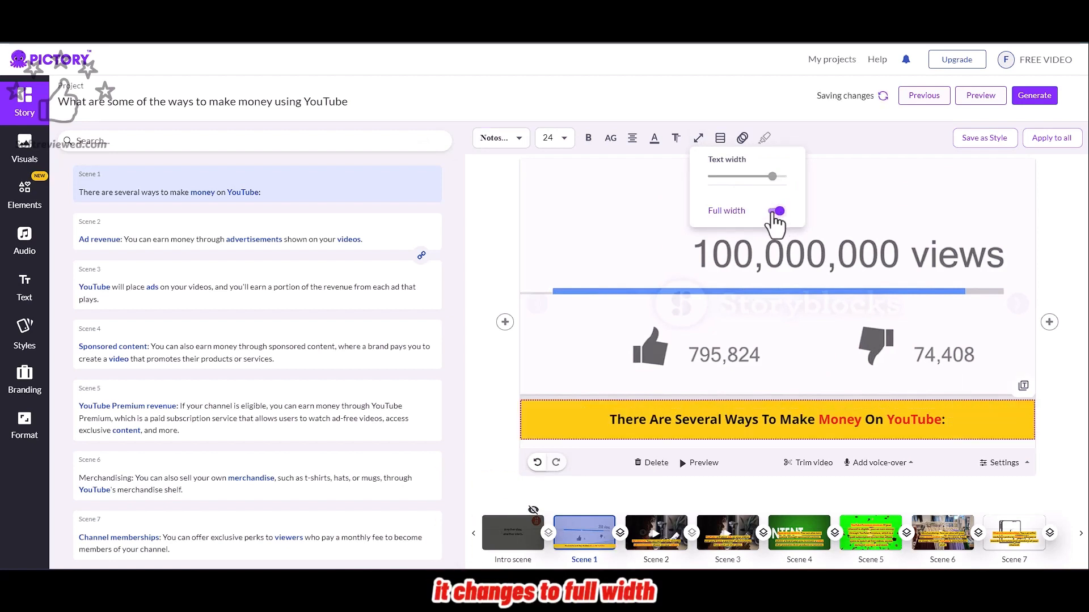
click(776, 212)
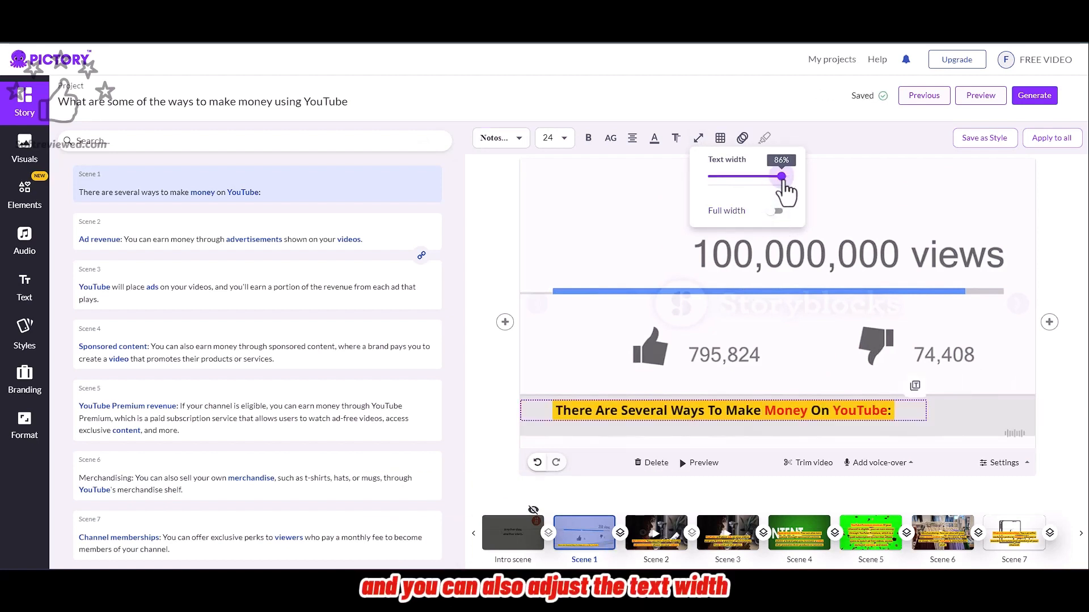
drag(782, 179, 776, 181)
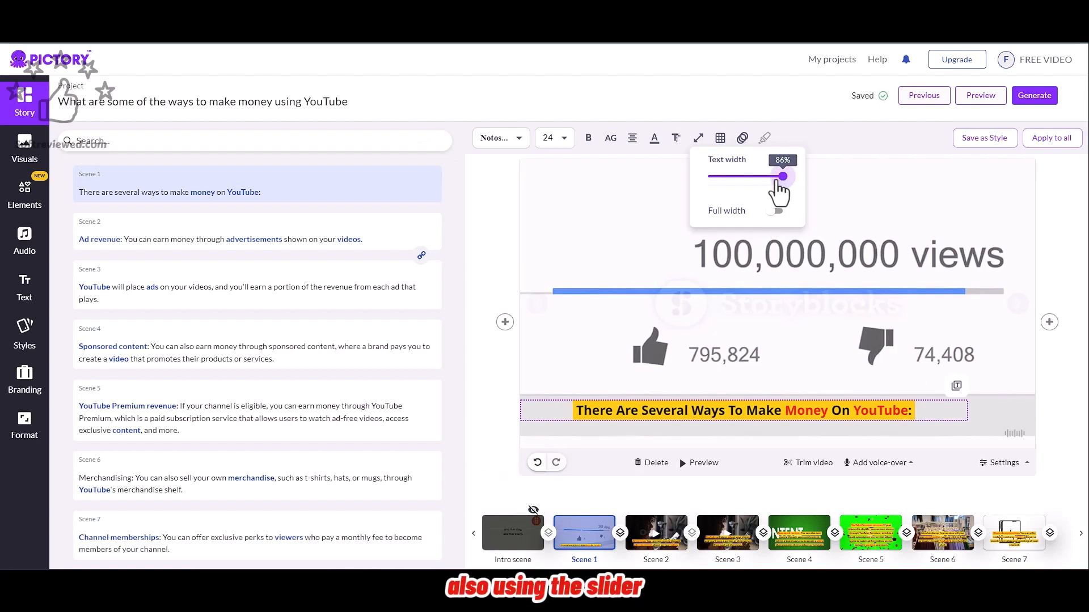
- Try the Scene 1 caption at the top left of the video frame, and place it at the bottom centre
click(724, 140)
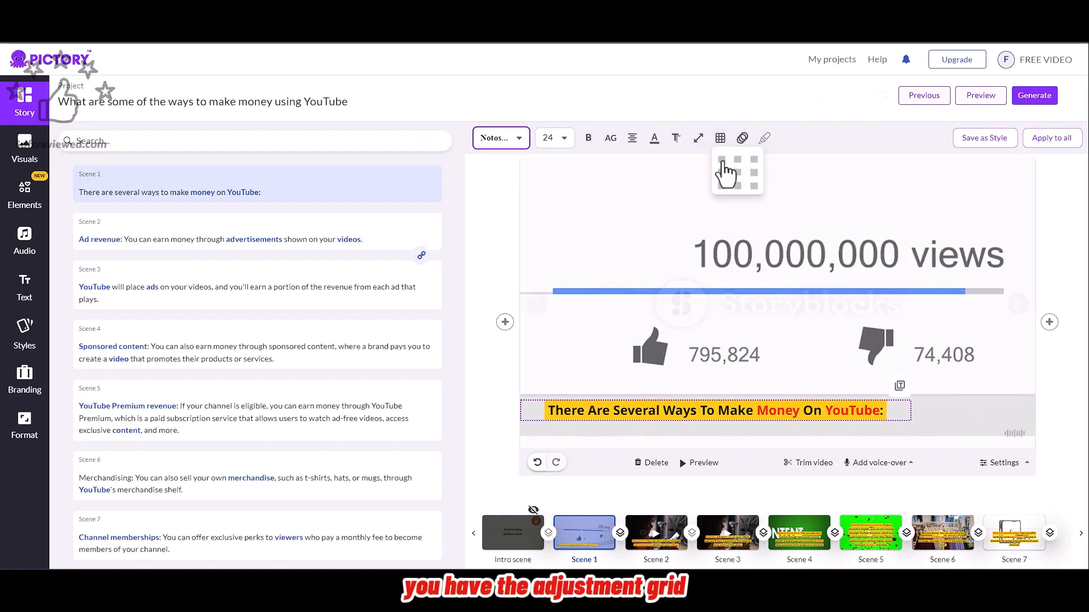
click(721, 161)
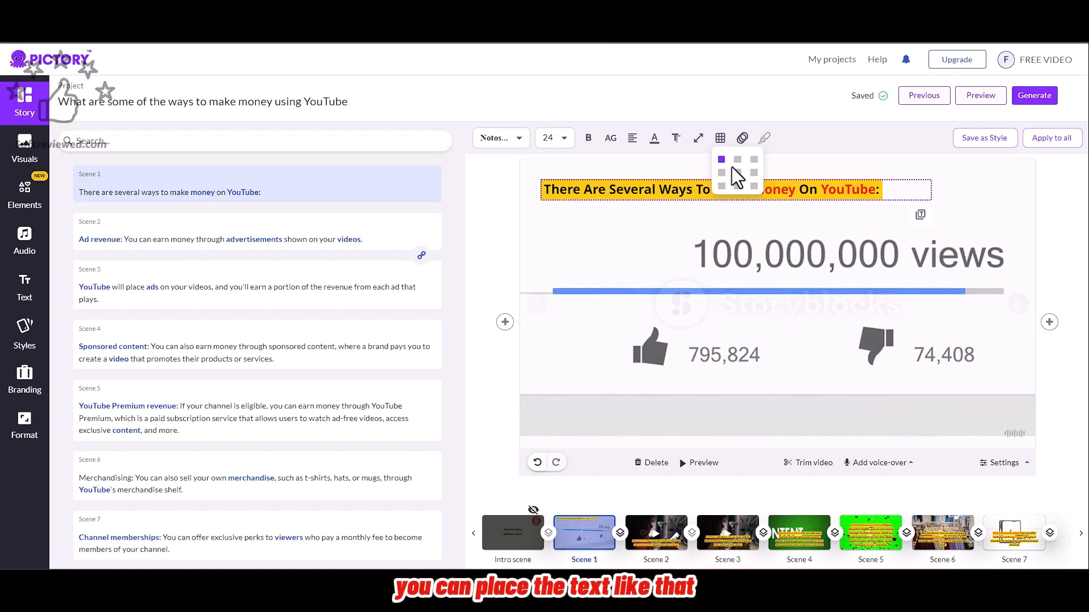
click(737, 186)
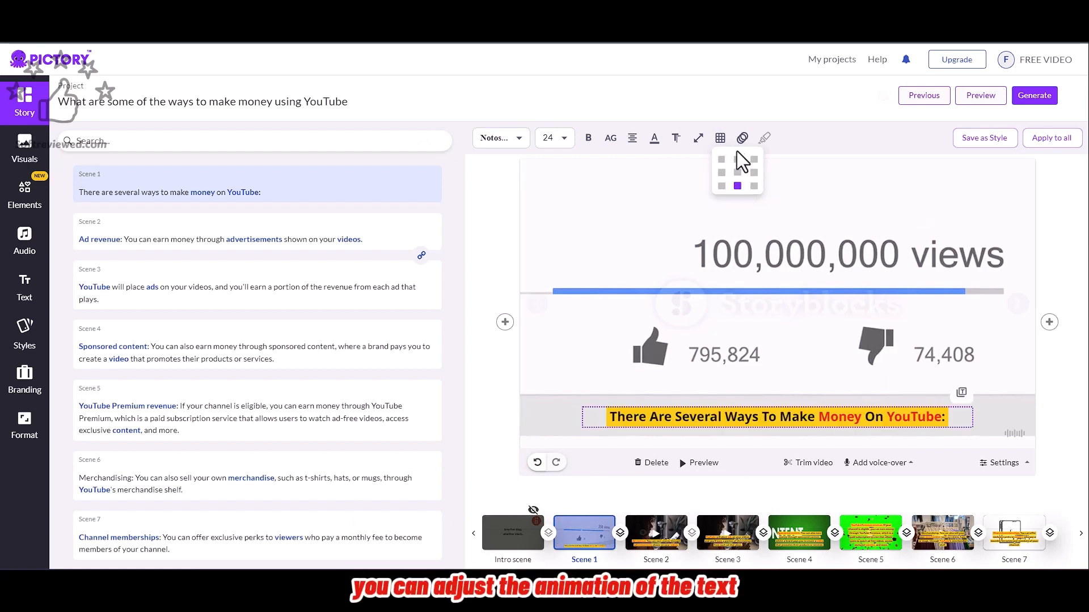
- Set the entry animation of the Scene 1 caption to Typewriter
click(742, 137)
click(816, 219)
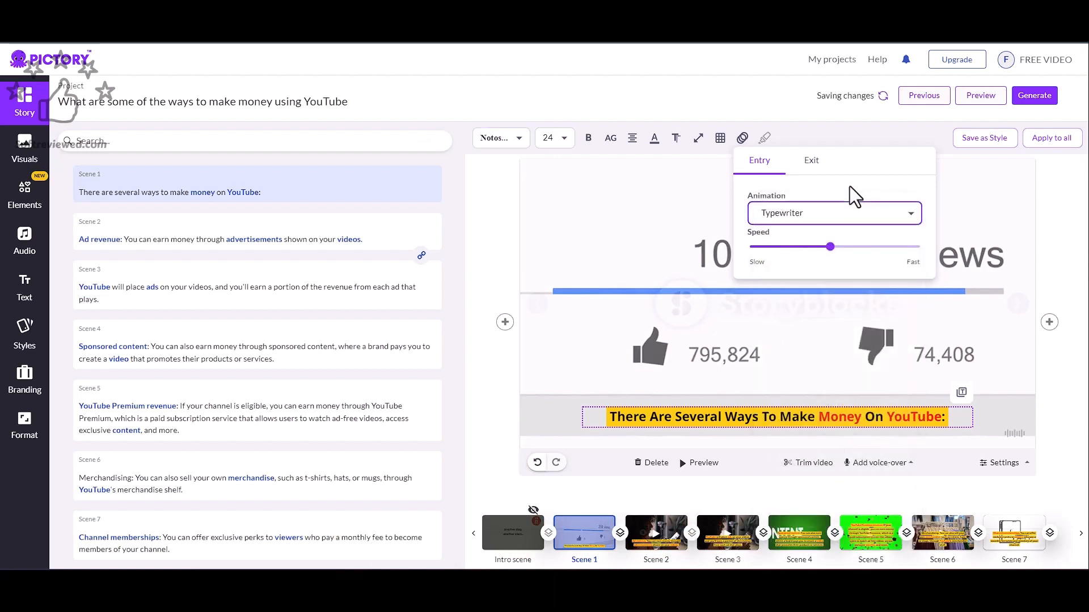
click(959, 193)
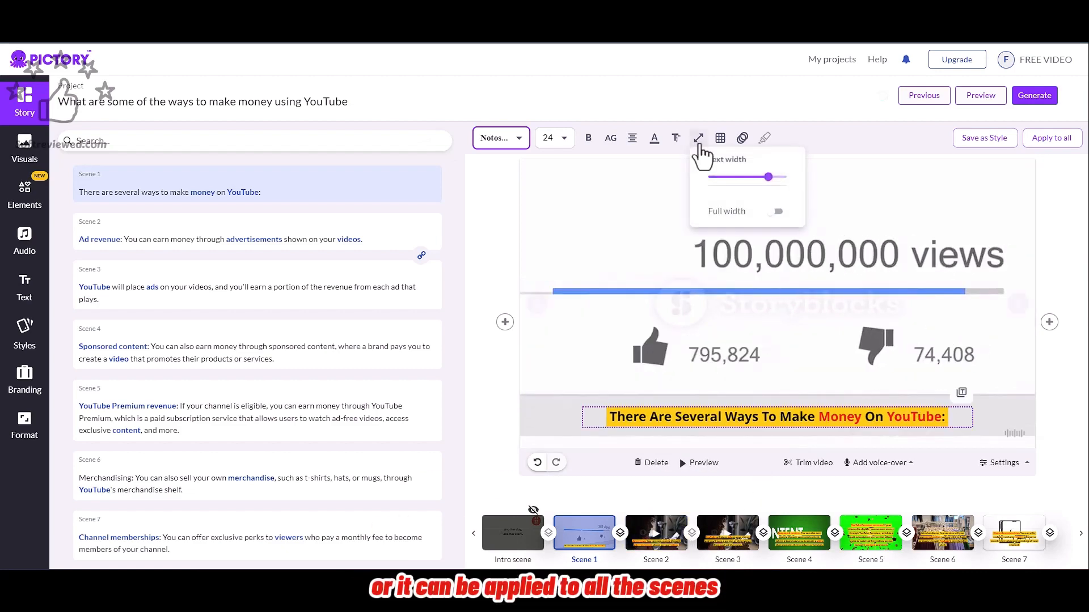
- Apply the Scene 1 caption formatting to all scenes and check it in Scenes 2 and 3
click(824, 421)
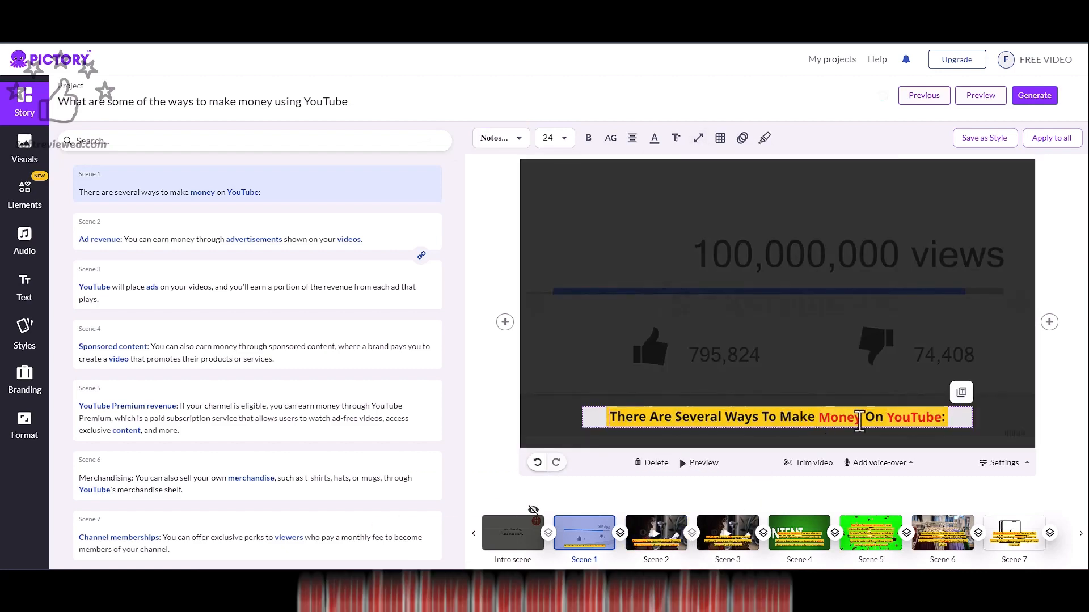
click(1049, 141)
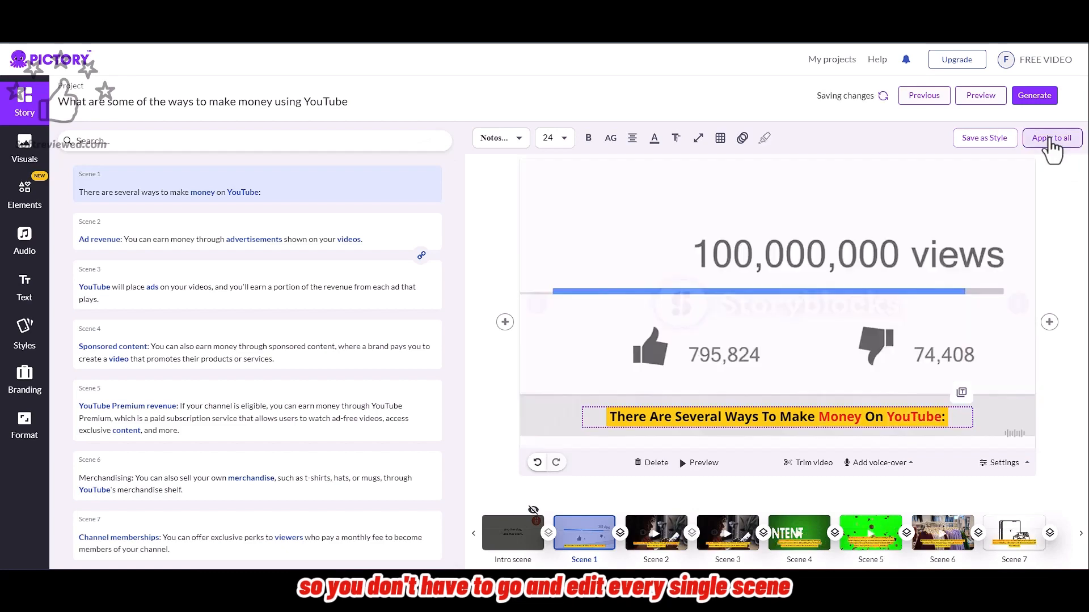
click(649, 536)
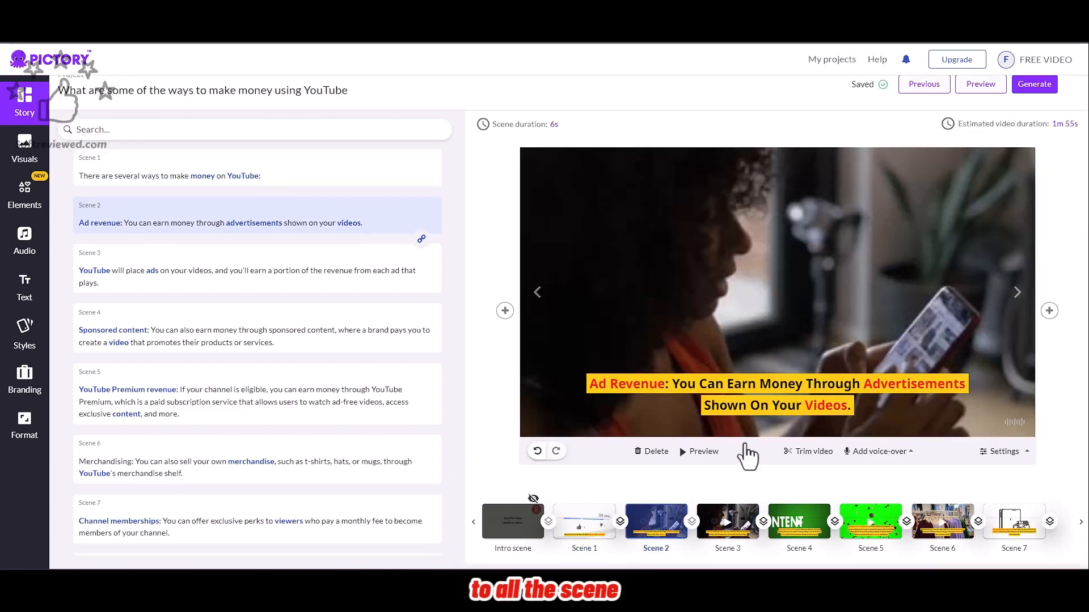
click(741, 536)
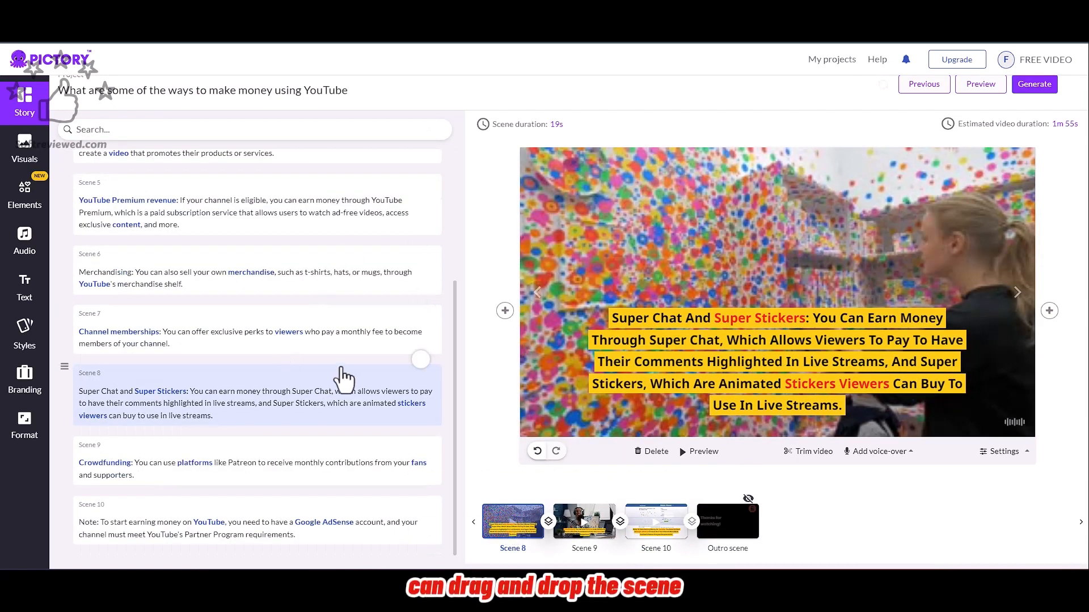
- Move the linked Ad revenue scenes, Scenes 2 and 3, below the Sponsored content scene
scroll(253, 345, up, 3)
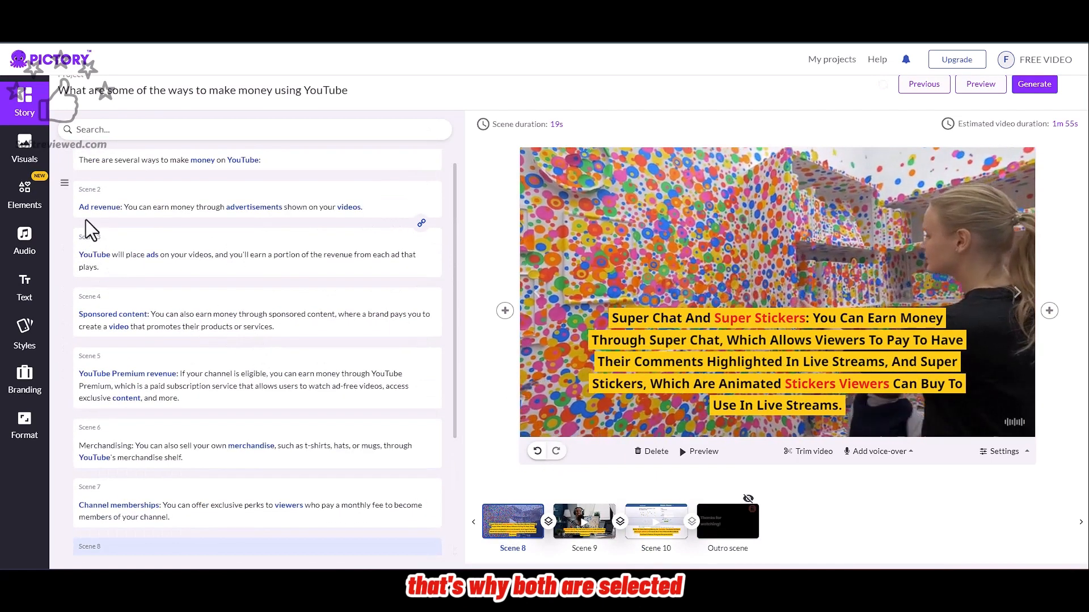
drag(63, 185, 153, 286)
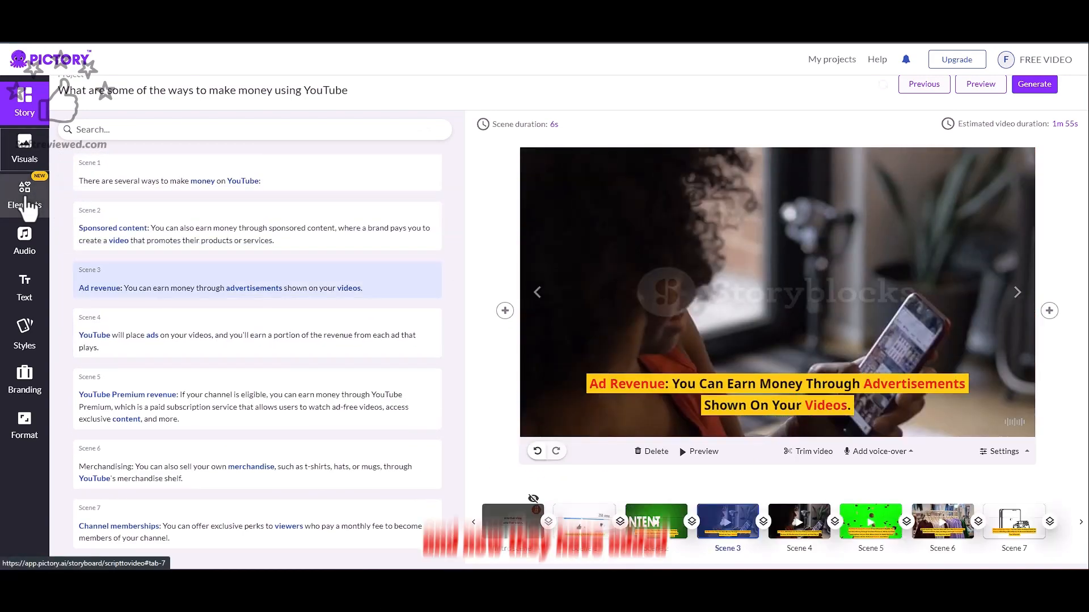
- Add the "Hi" sticker to the Ad revenue scene, move it to the frame's upper left, and delete it
click(24, 192)
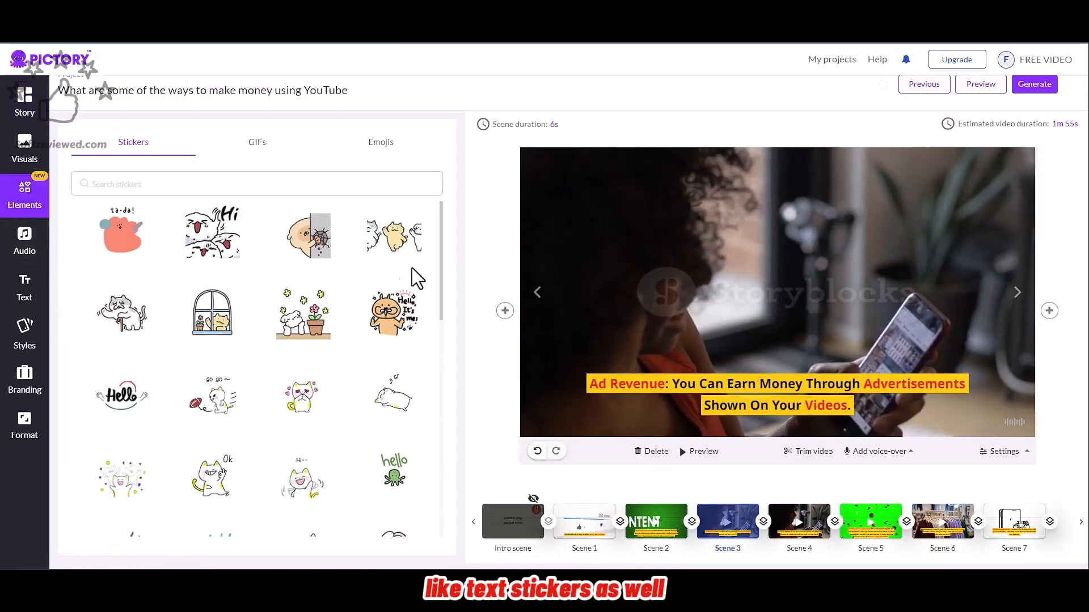
click(226, 255)
drag(821, 241, 655, 167)
click(650, 154)
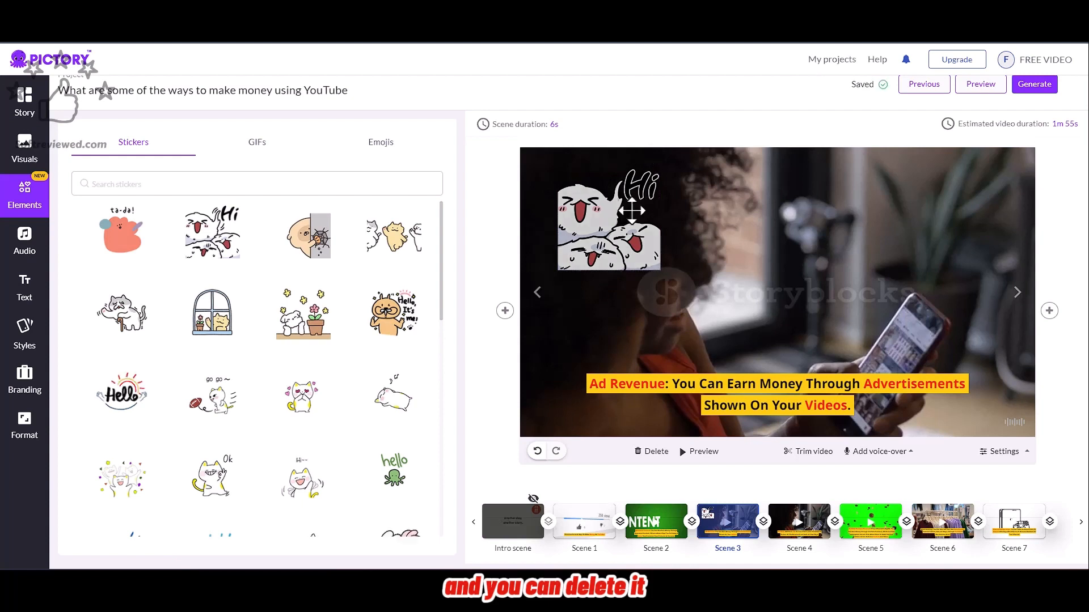
drag(631, 211, 632, 231)
click(649, 304)
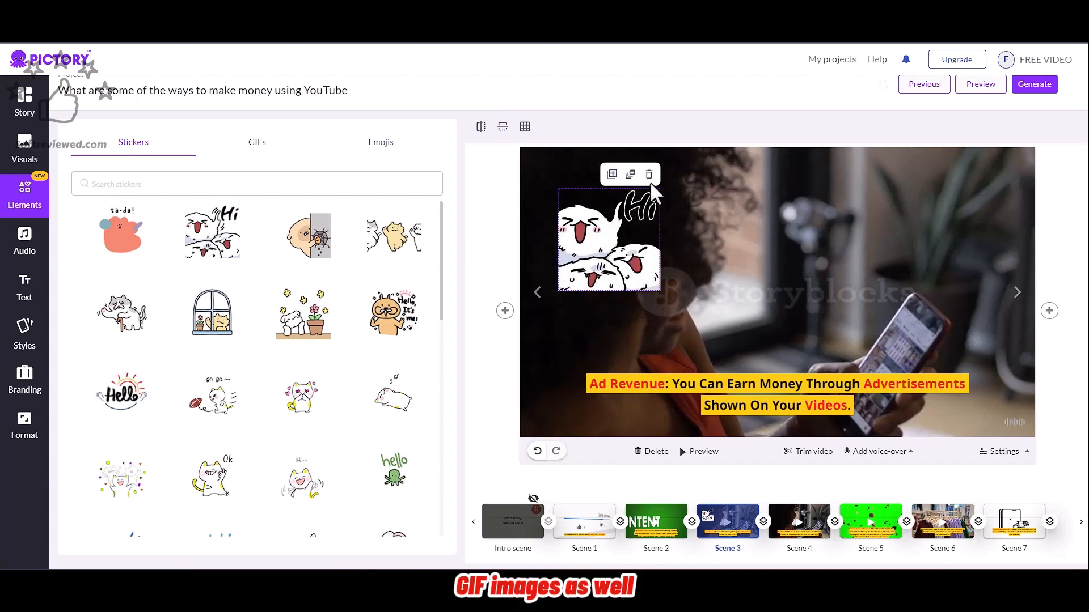
- View the GIFs, try a grinning emoji at the upper left of the Ad revenue scene, and delete it
click(257, 148)
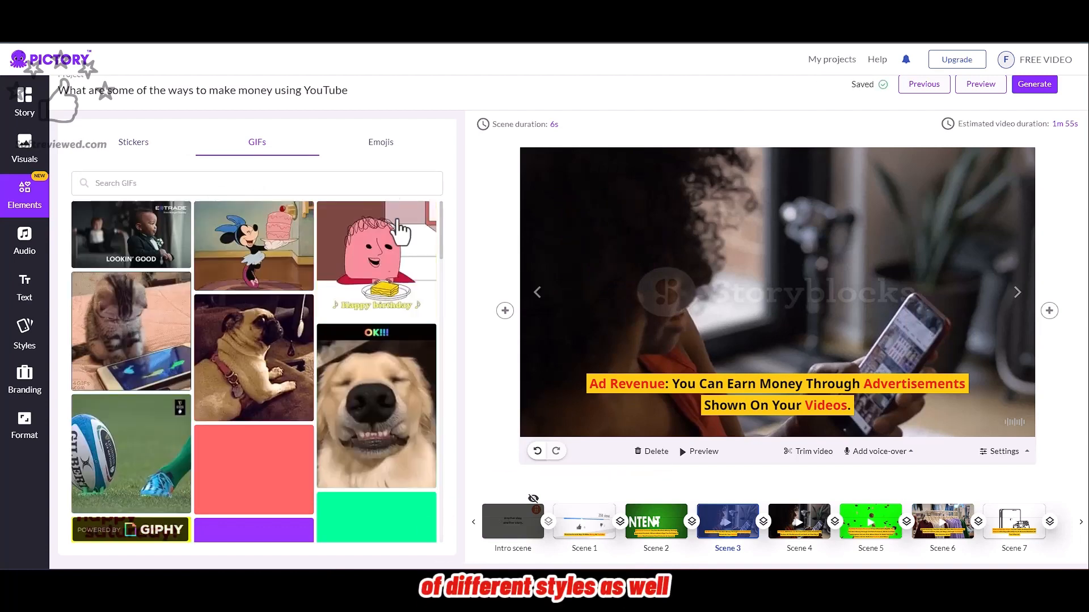
click(380, 142)
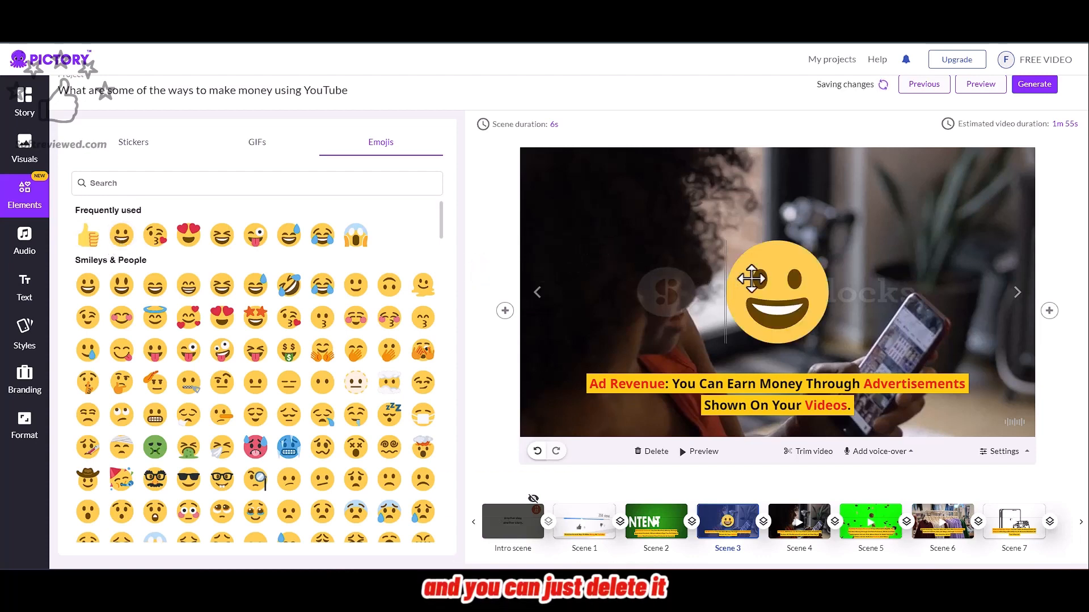
drag(751, 272, 584, 196)
click(638, 220)
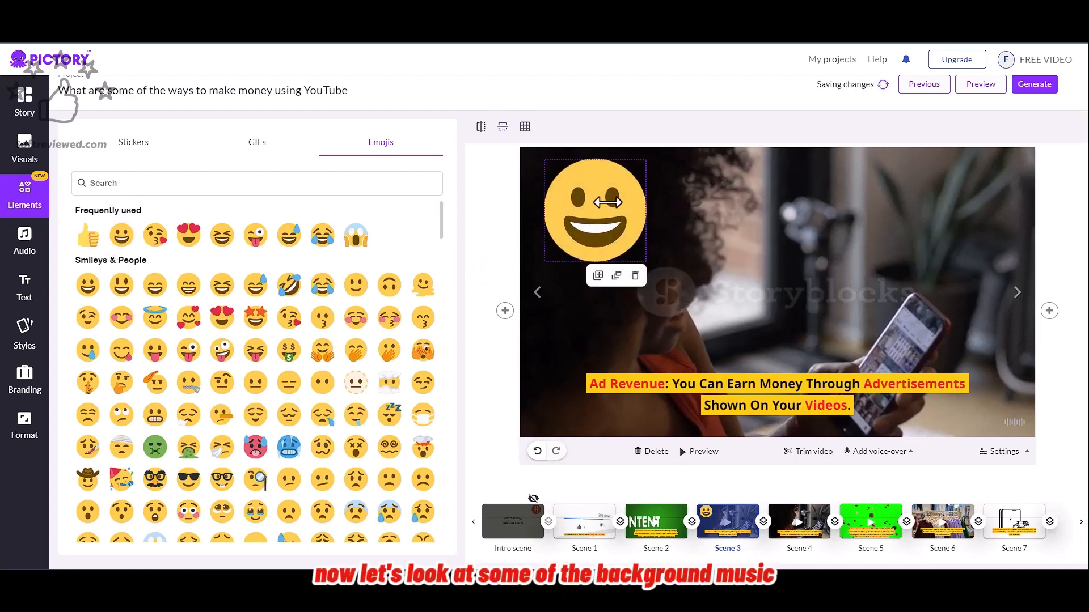
click(635, 276)
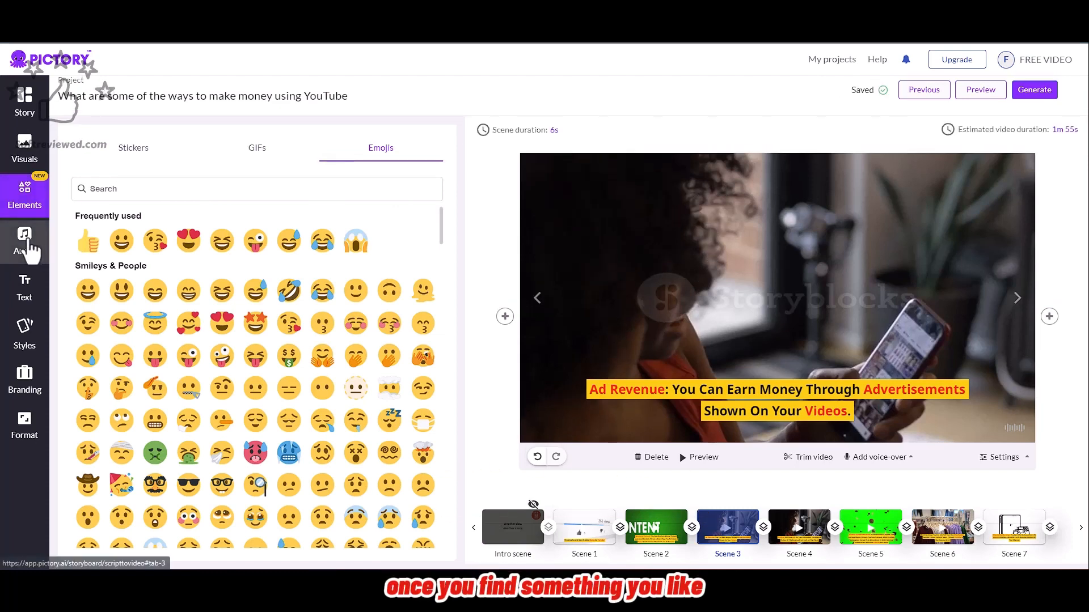
- Preview the track Can't Hold Me Back, apply it as background music and open the audio settings
click(26, 241)
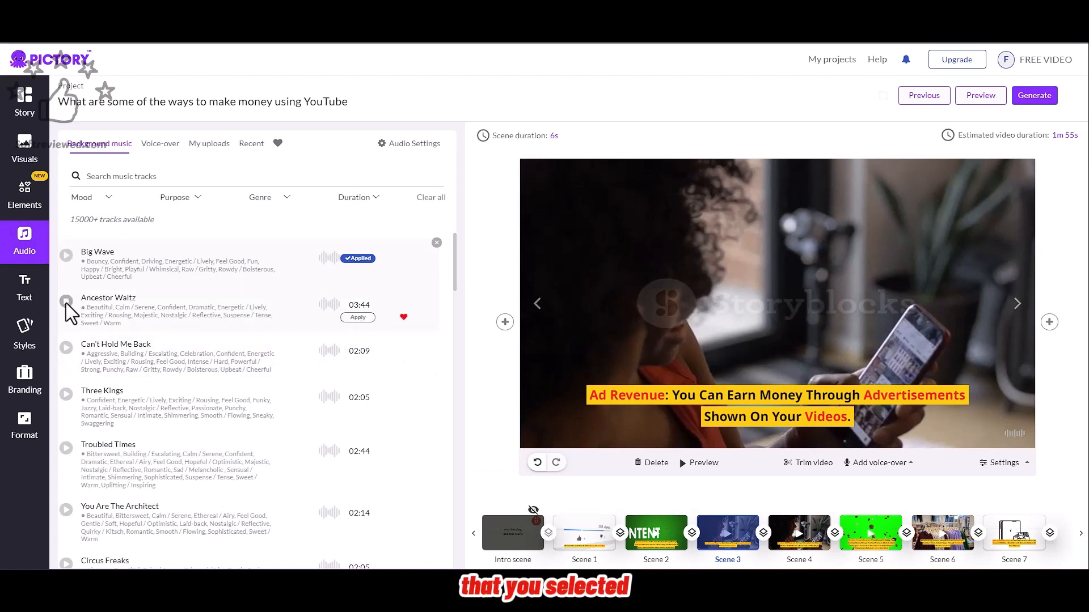
click(66, 352)
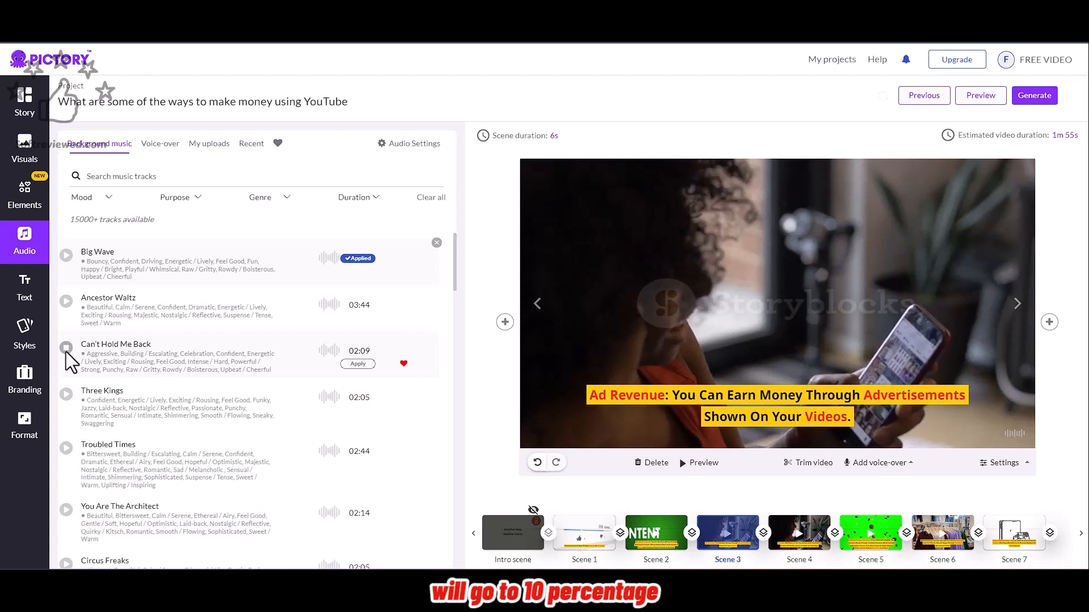
click(358, 364)
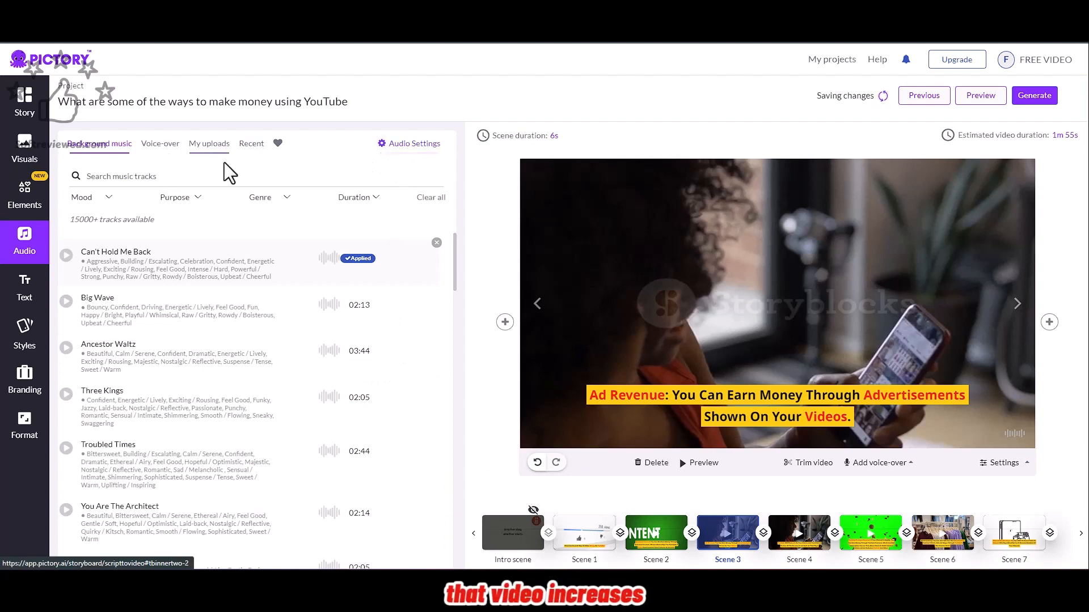
click(416, 149)
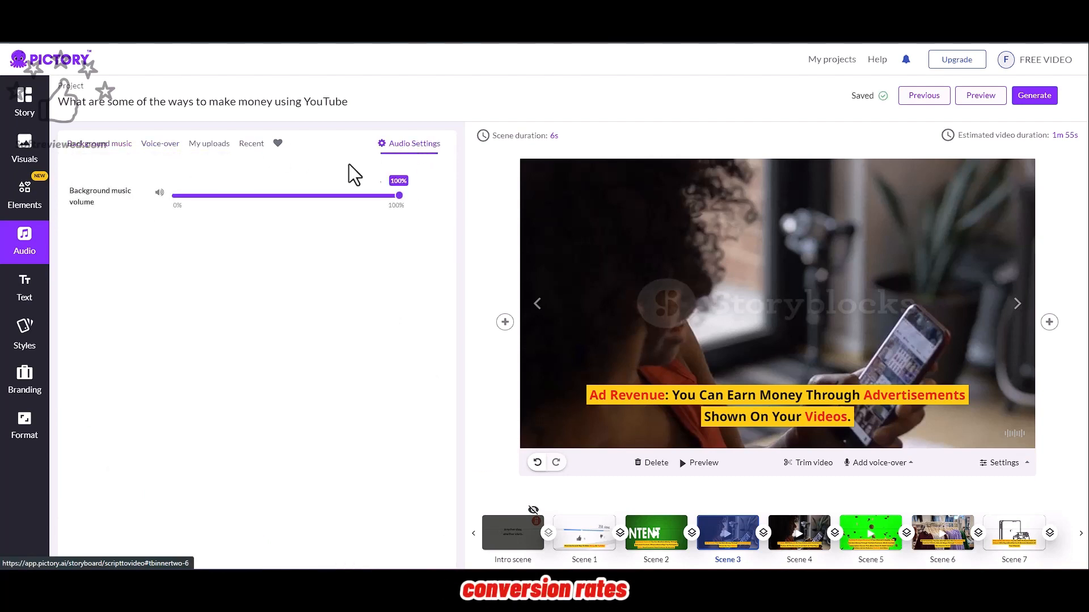
- Sample the male US English voice-overs Matthew, Joey and Martin, and apply Martin as the video's voice-over
click(161, 144)
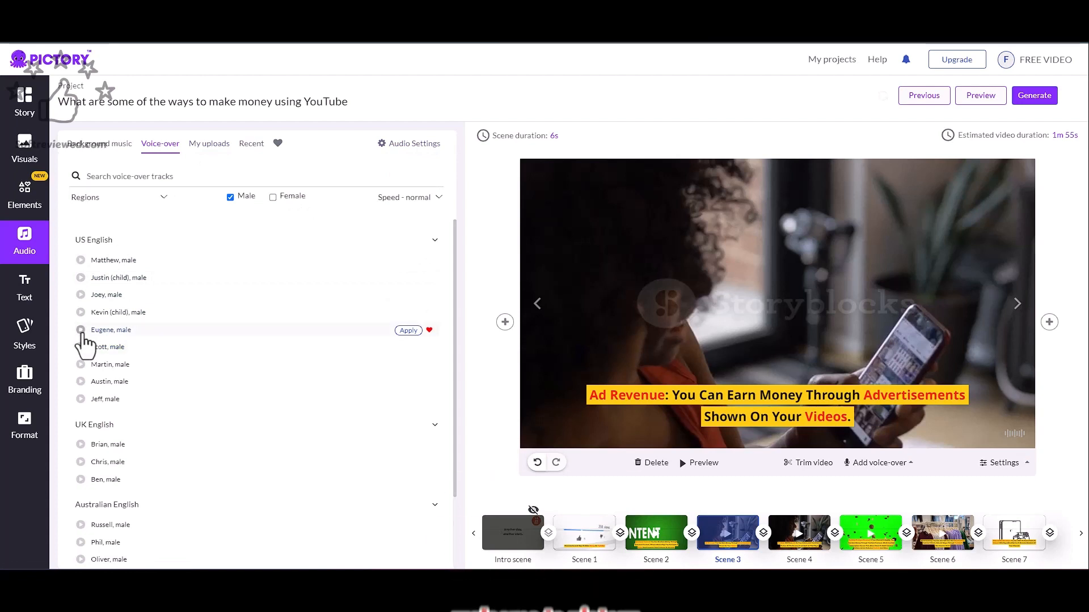
click(81, 260)
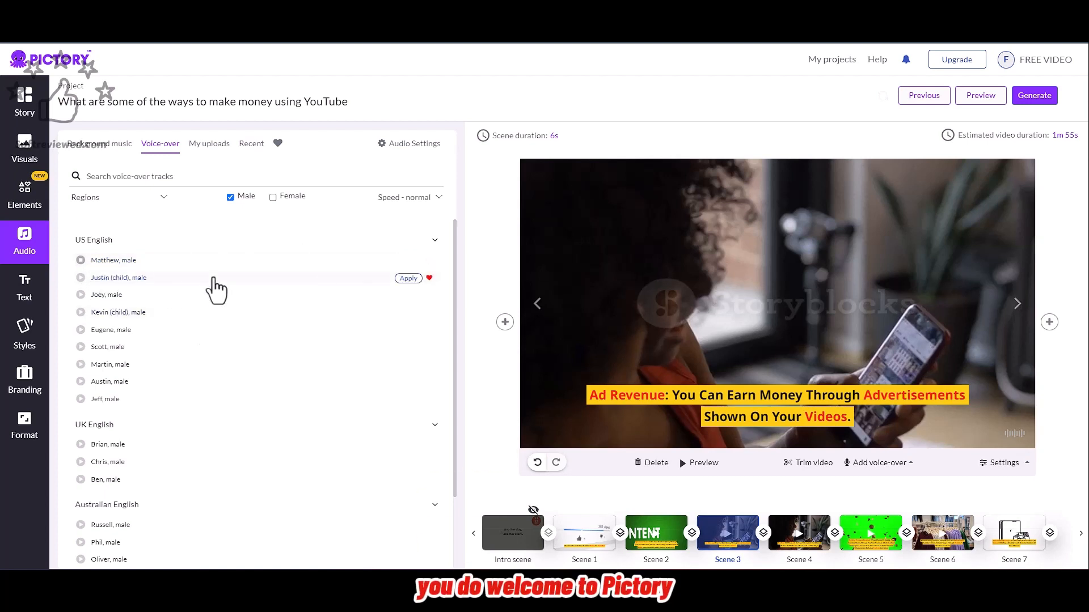
click(80, 296)
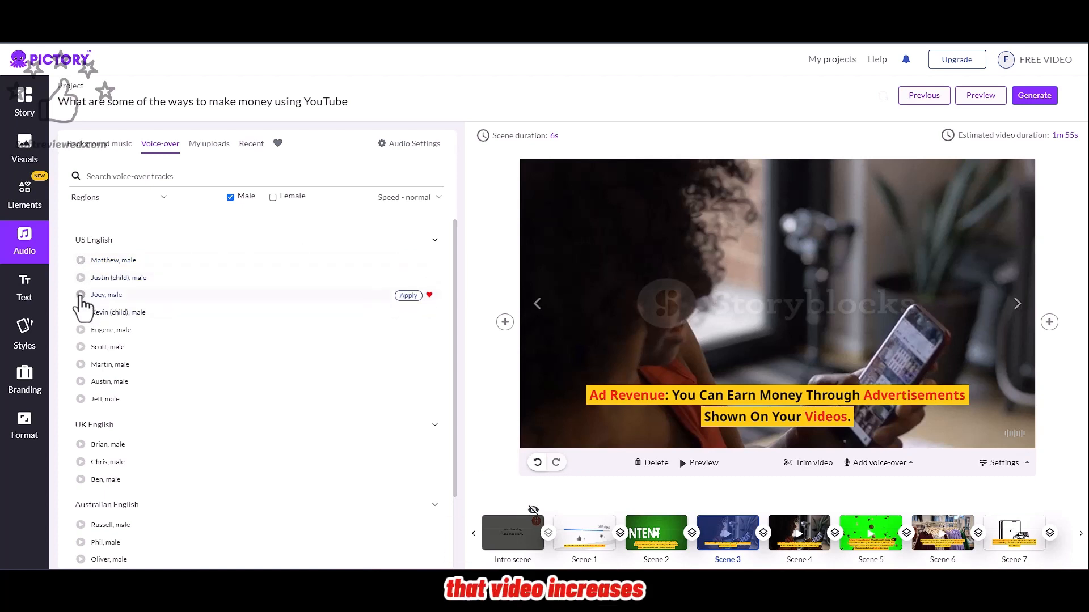
click(81, 365)
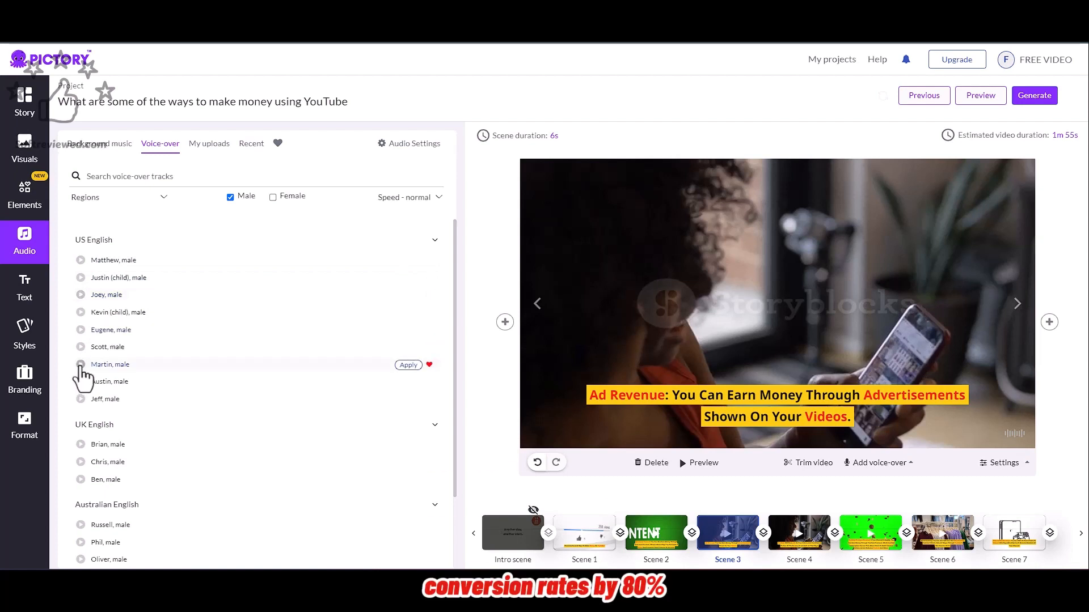
click(408, 365)
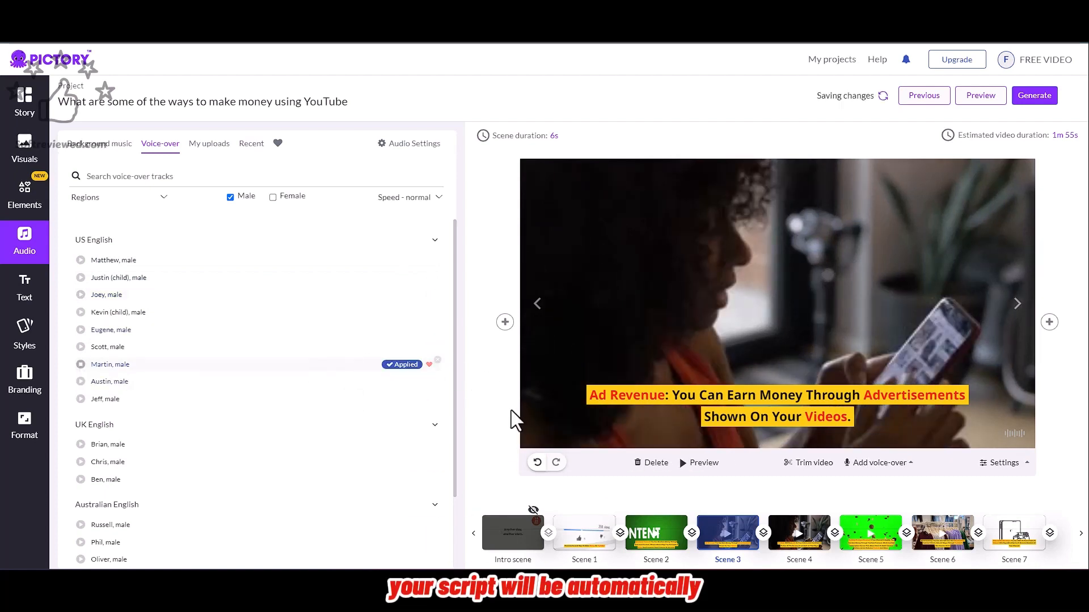
- Upload the Recording audio file as a voice-over, apply it to the entire video without intro and outro, and close the preview
click(215, 149)
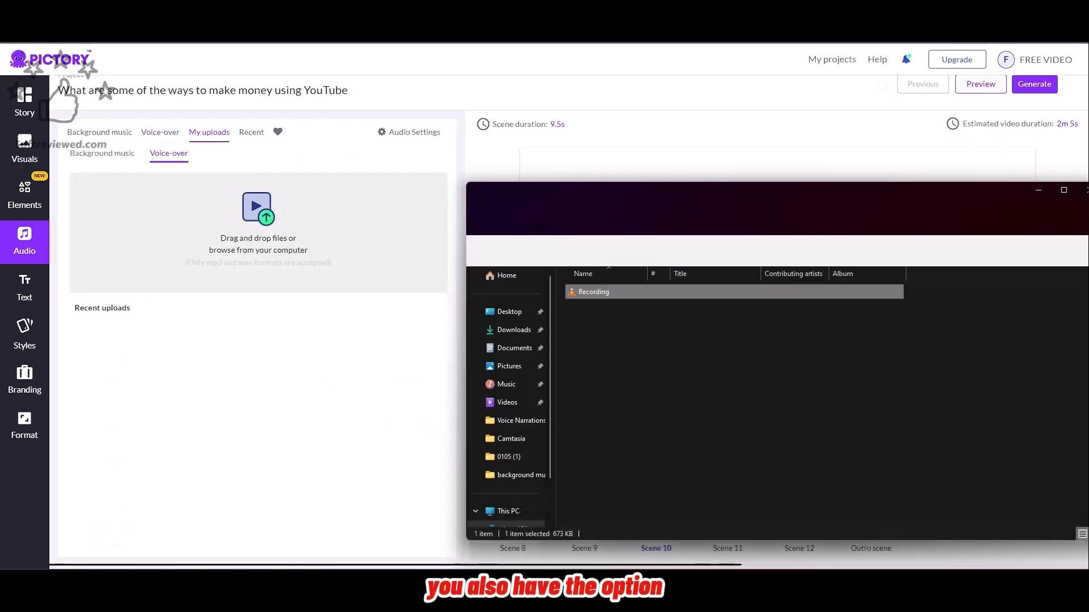
drag(584, 289, 264, 244)
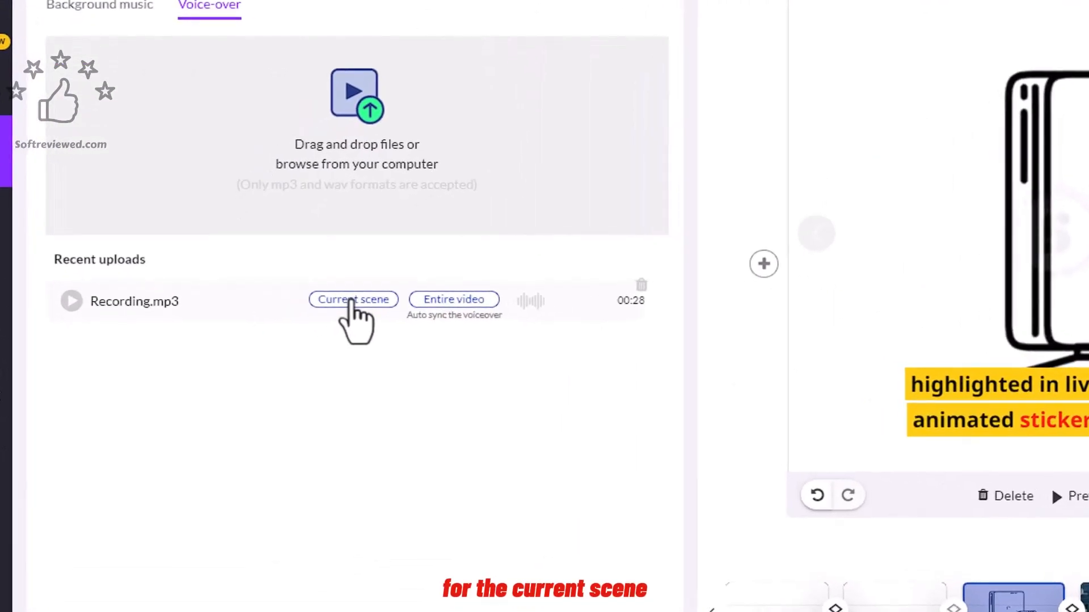
click(477, 299)
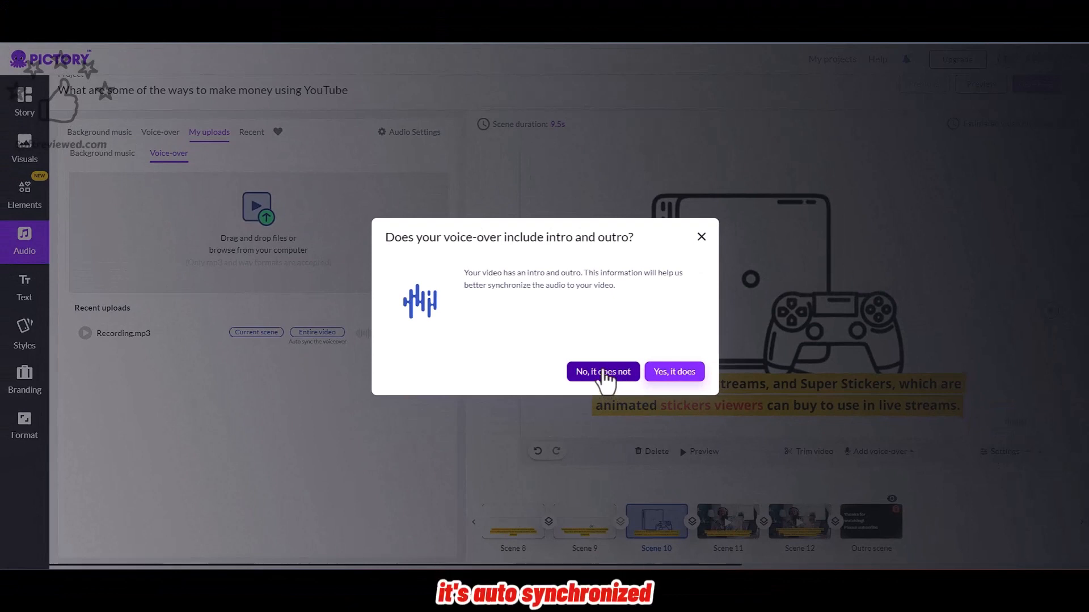
click(602, 371)
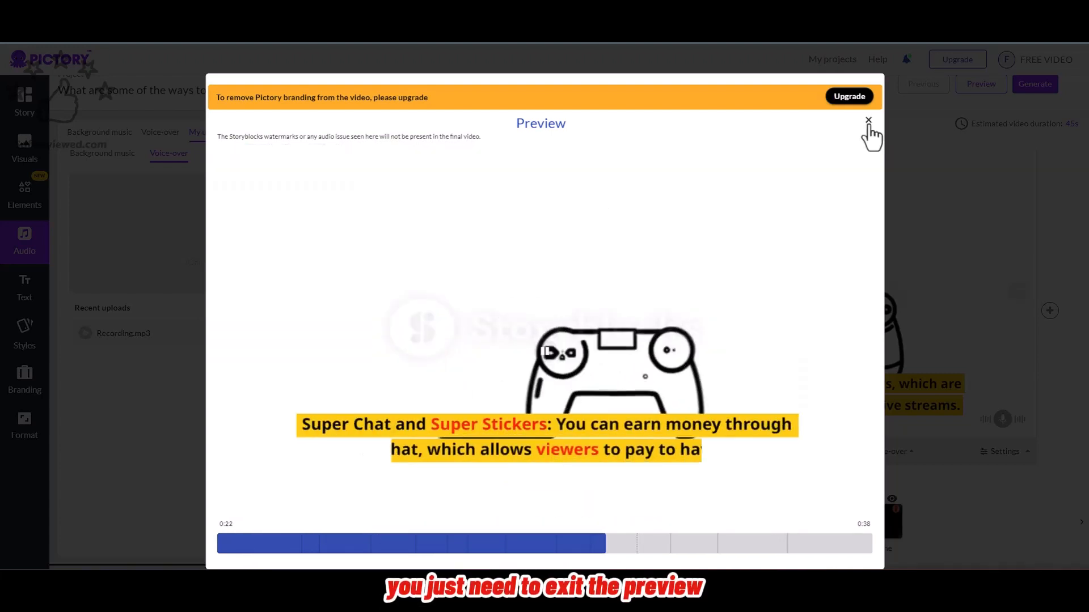
click(868, 122)
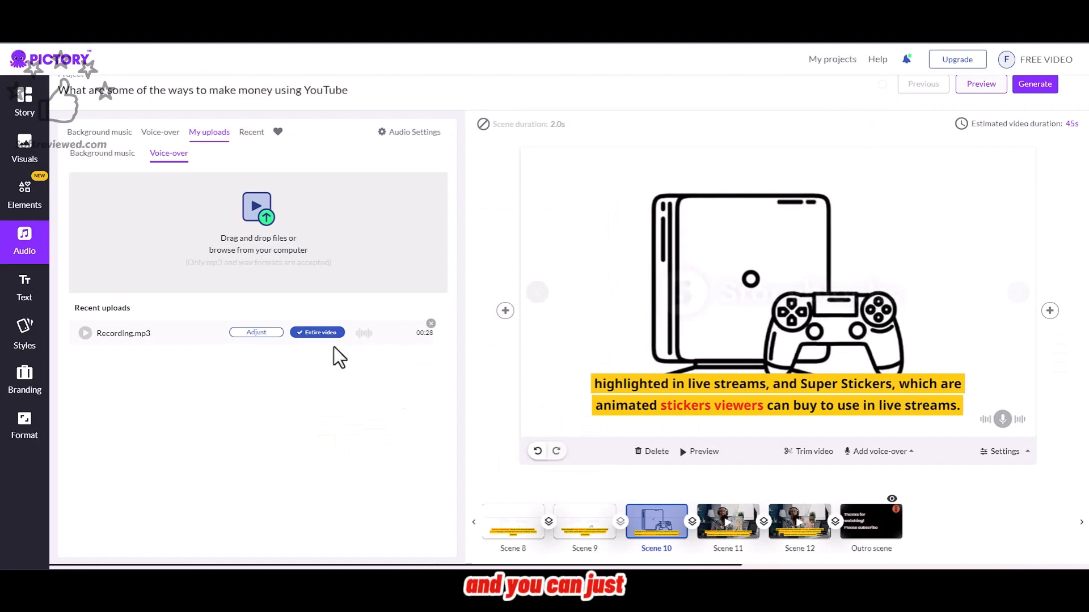
- Adjust the uploaded voice-over so that the Merchandising scene's segment (Scene 7) ends earlier, and save the change
click(879, 451)
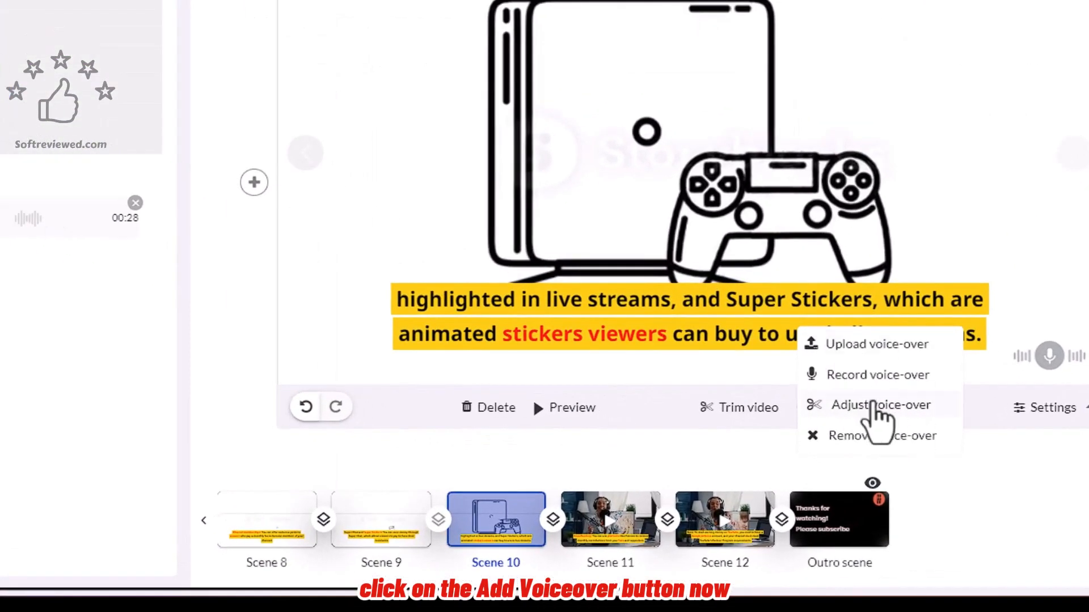
click(916, 454)
click(1048, 71)
click(894, 453)
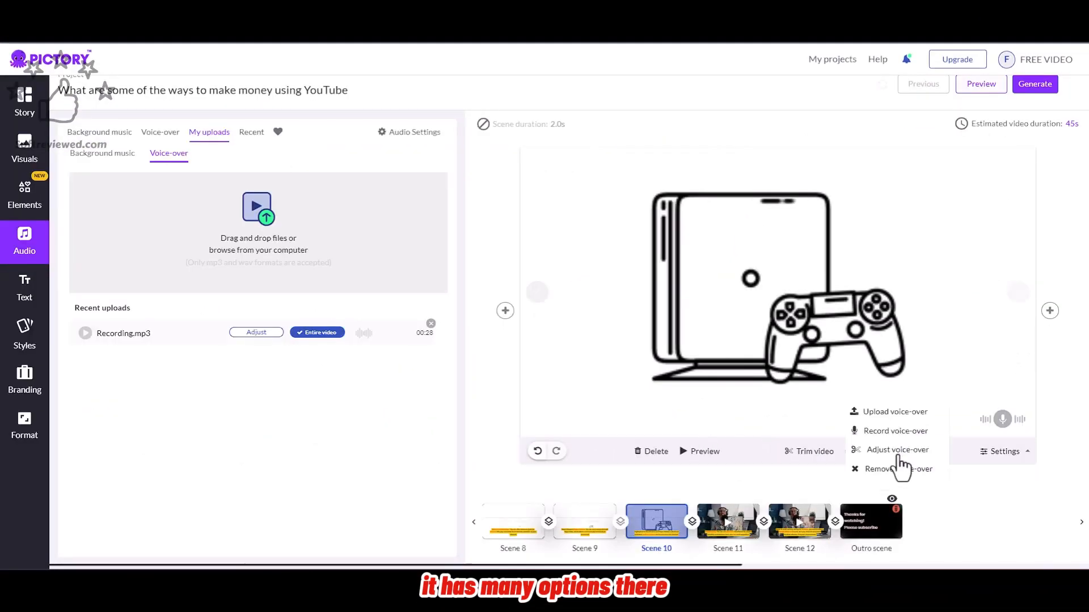
click(895, 450)
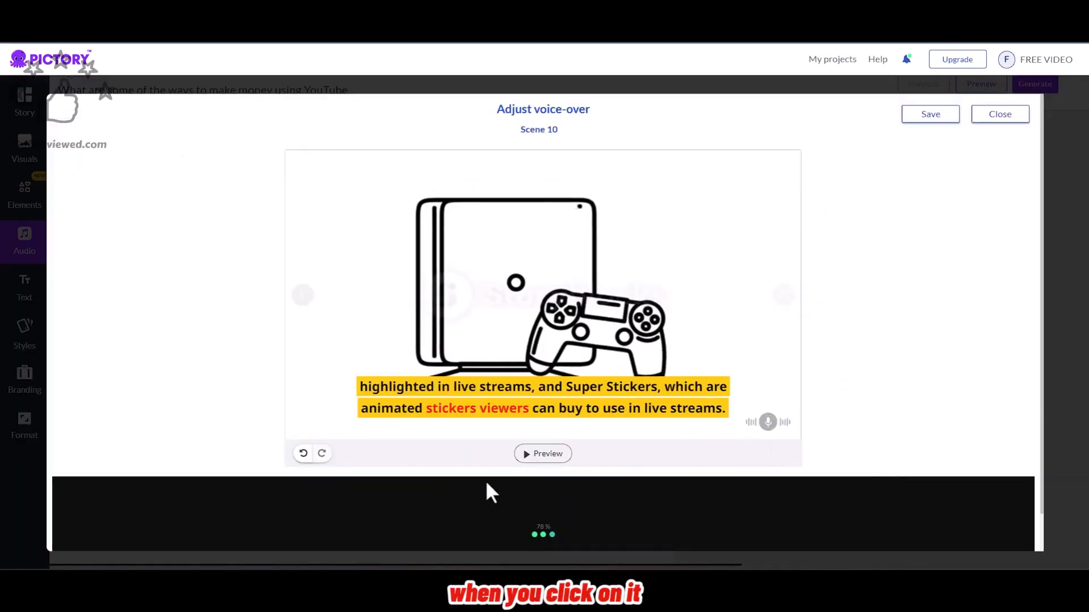
click(414, 539)
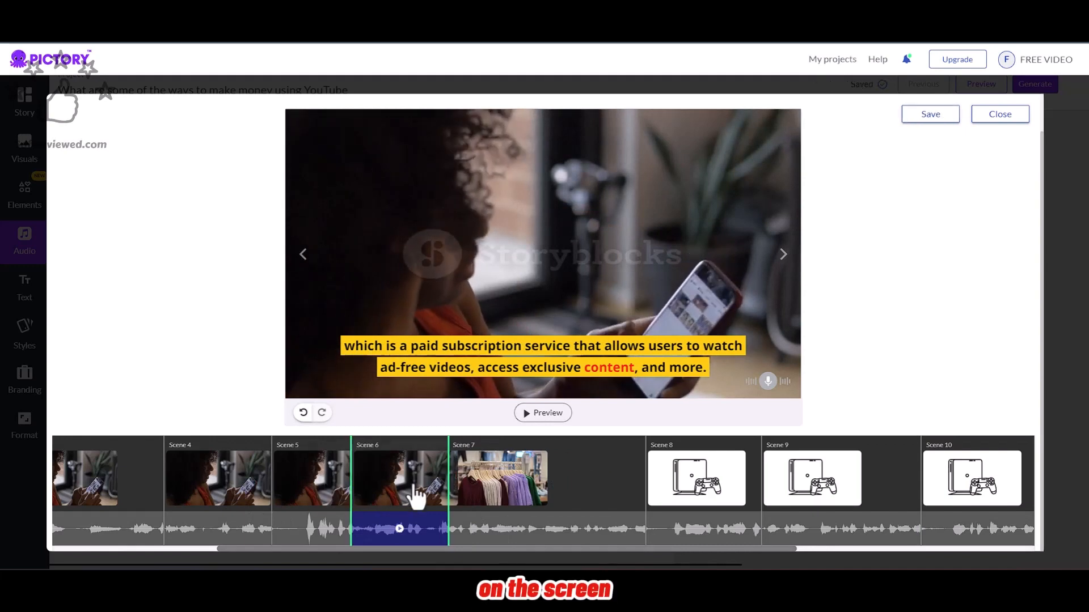
click(621, 504)
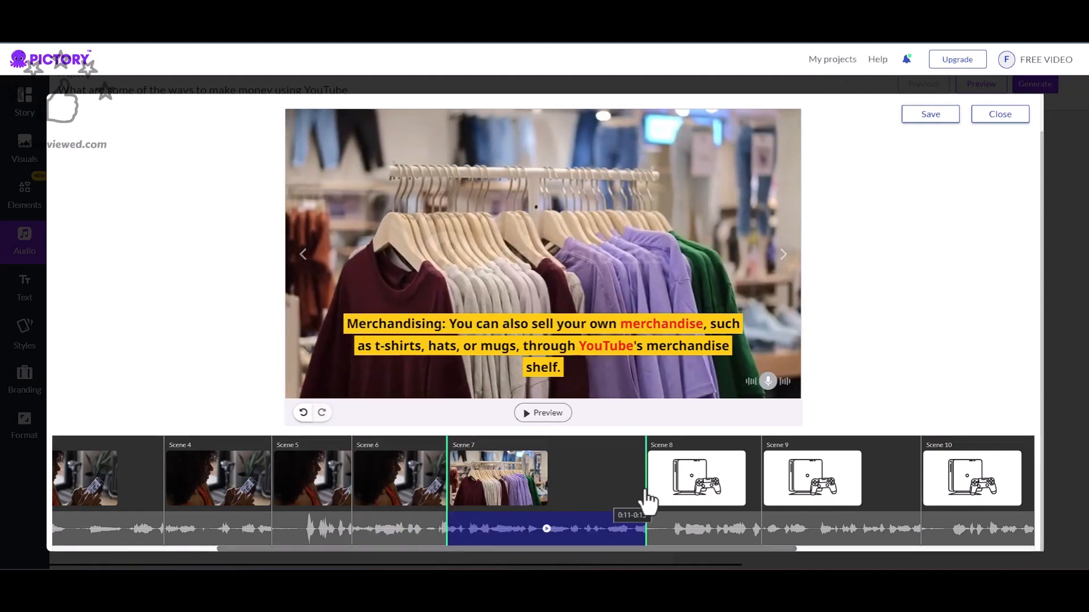
drag(622, 505, 589, 505)
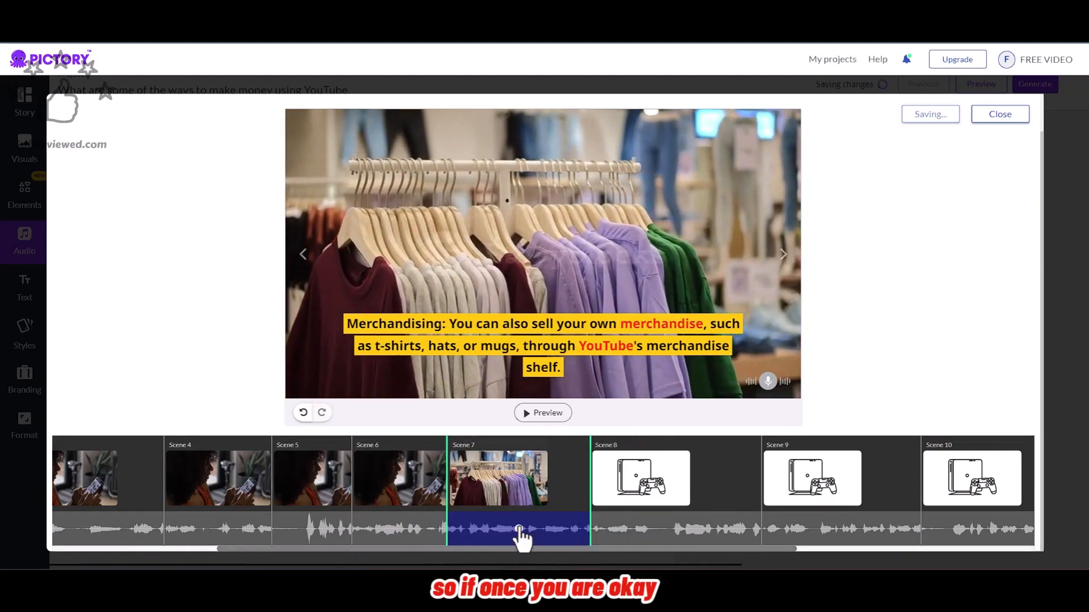
click(1004, 117)
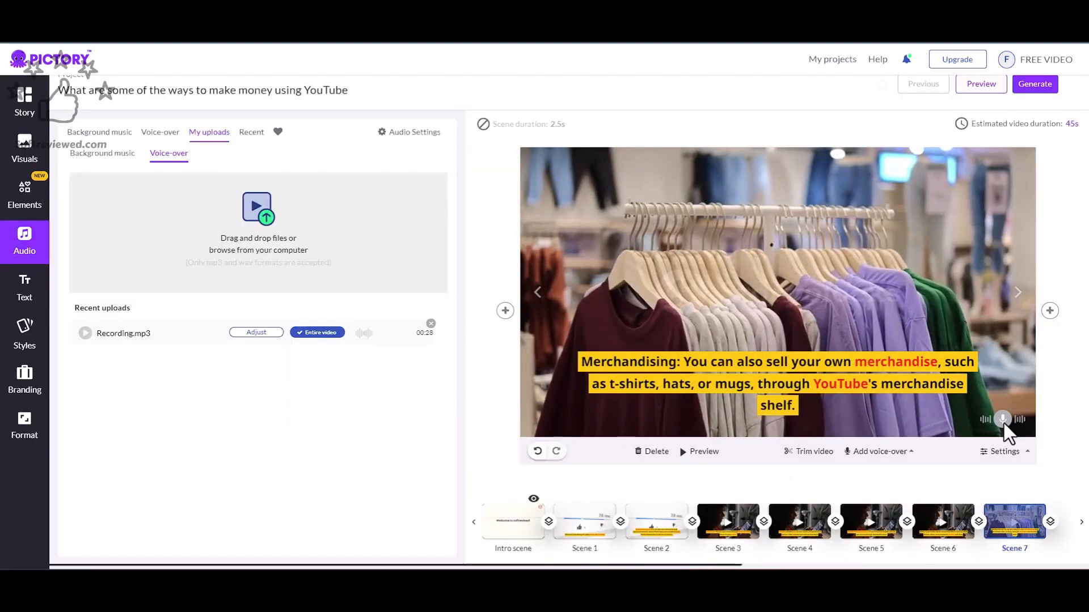
- Check the background music volume in the audio settings and return to the voice-over list
mouse_move(882, 455)
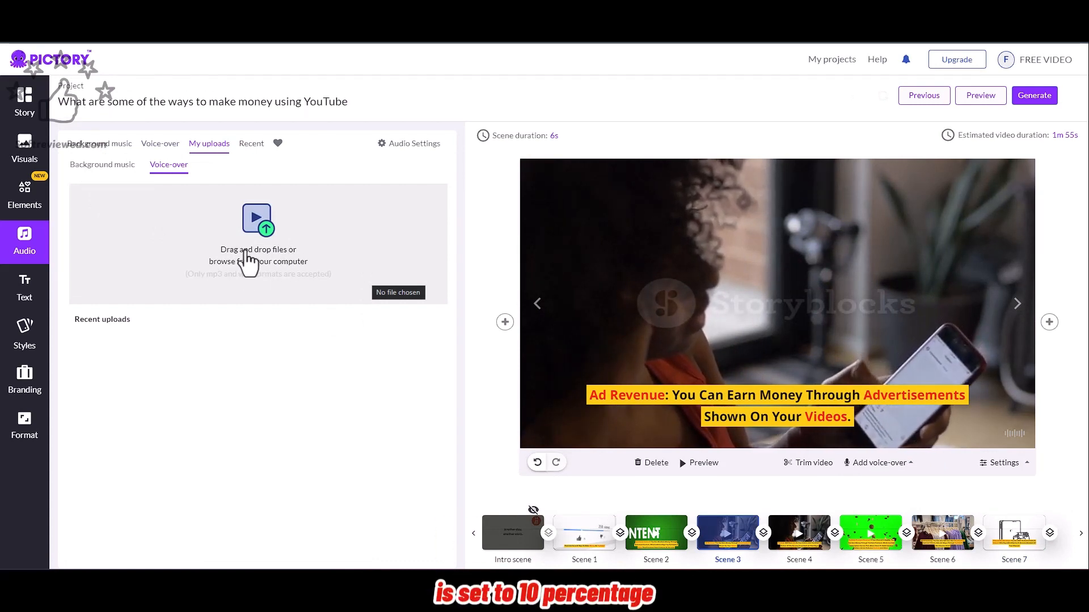
click(415, 145)
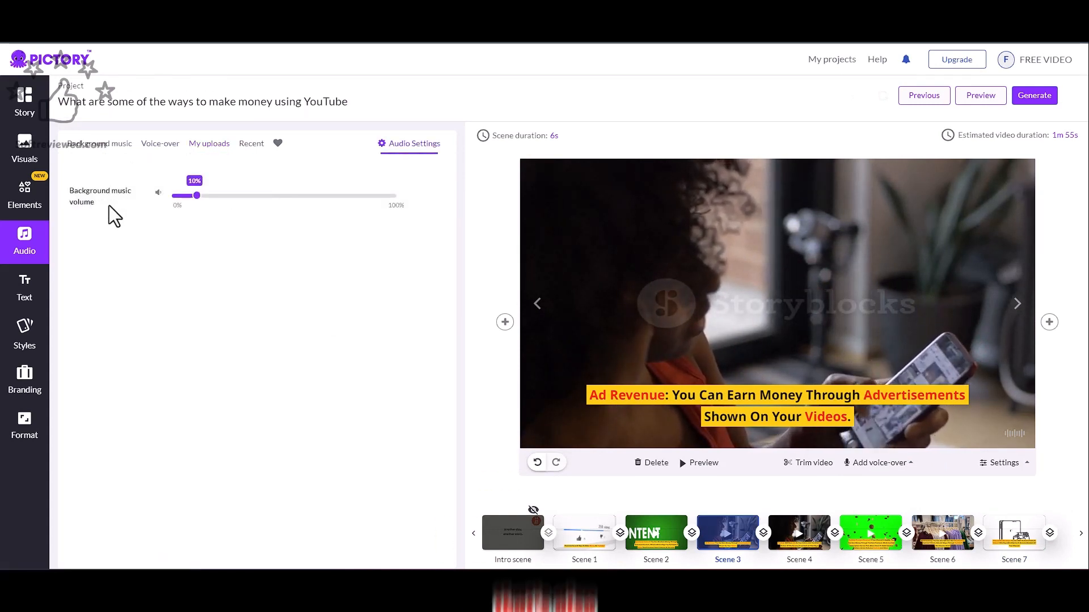
click(168, 152)
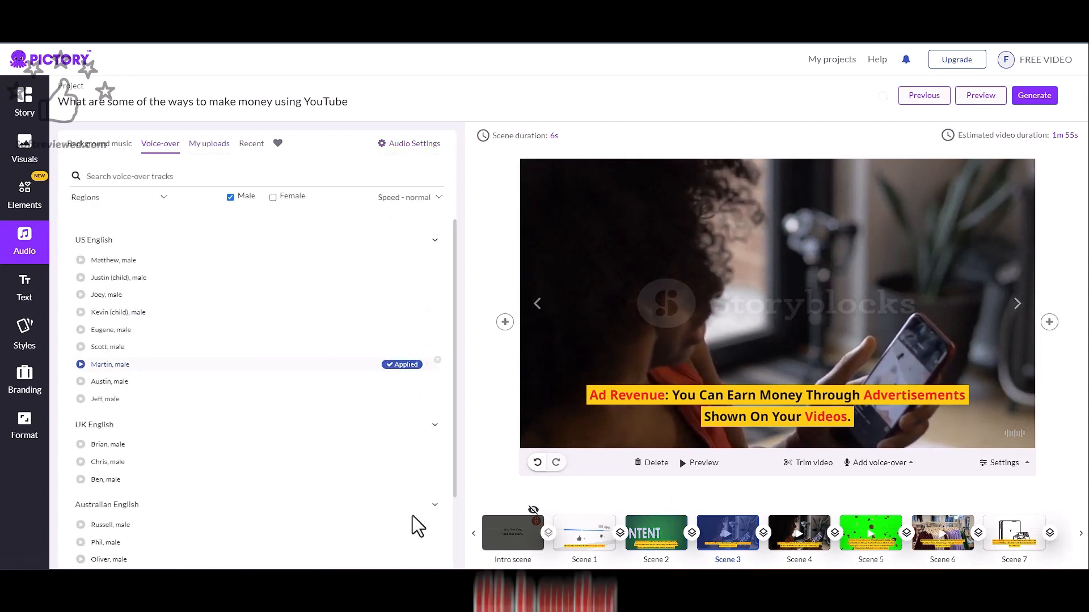
- Enable the intro scene and replace its text with "Welcome to softreviewd"
click(533, 510)
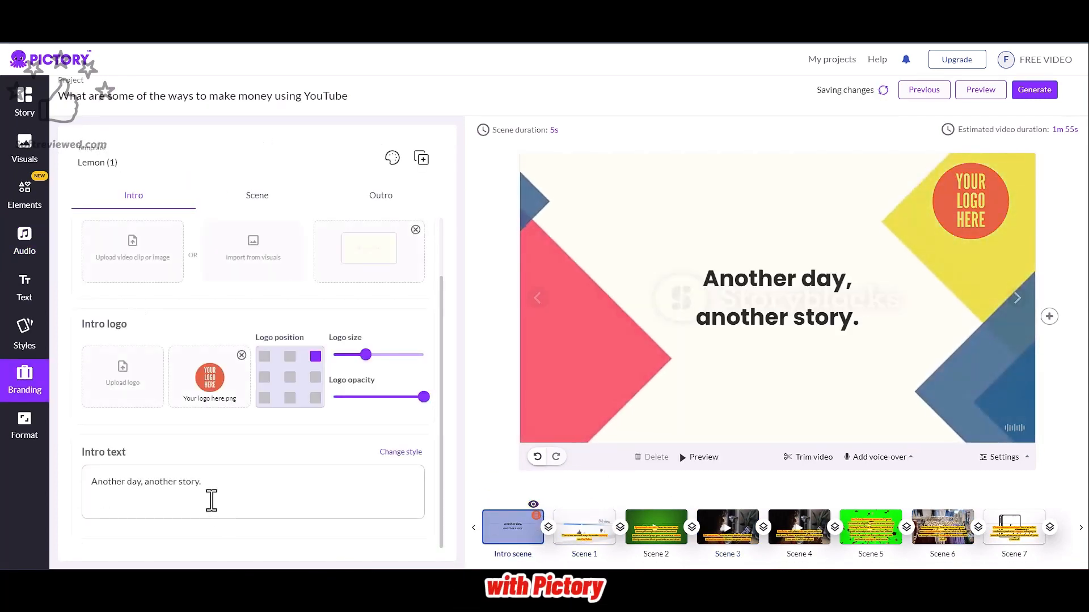
click(211, 485)
drag(211, 484, 70, 471)
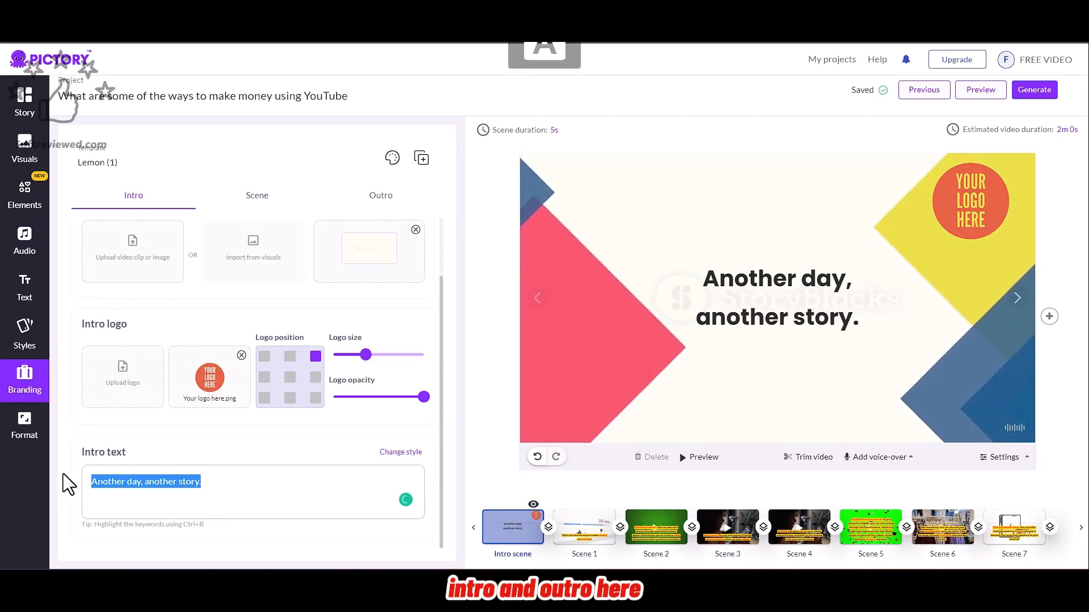
text(Welcome)
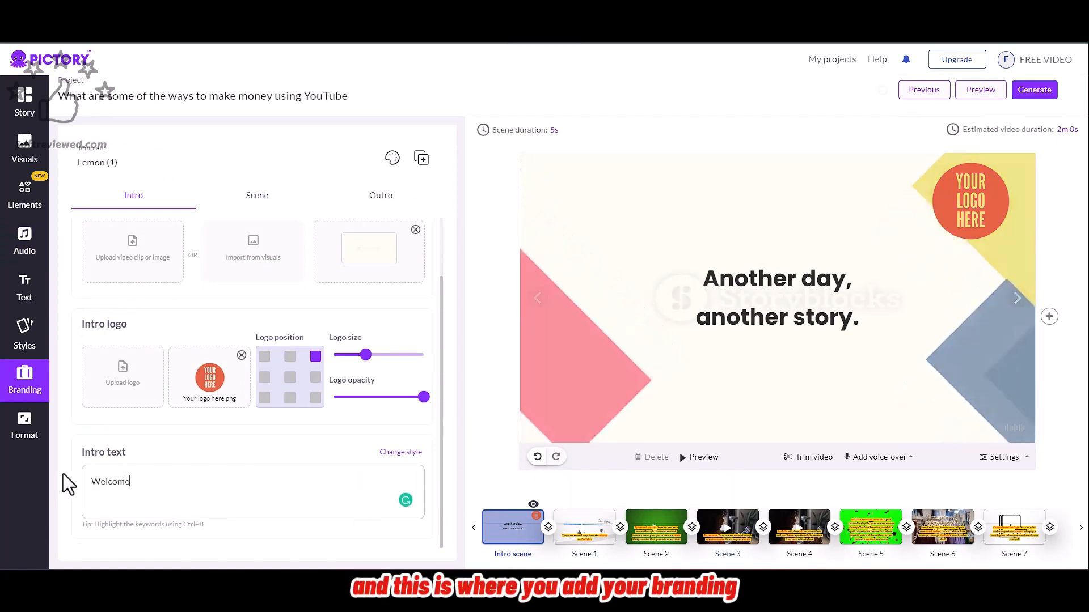
text( to)
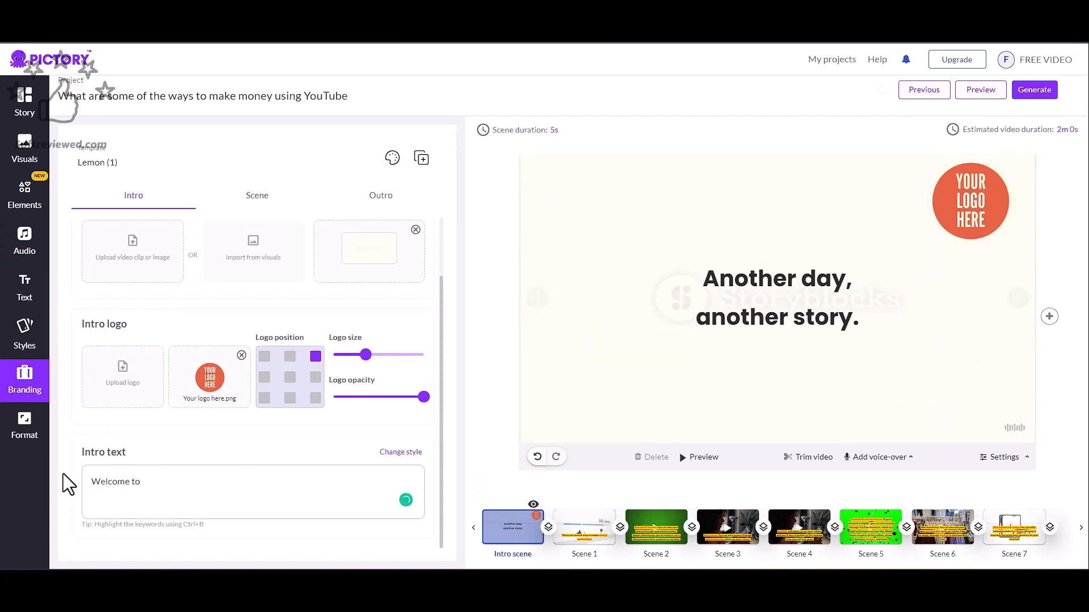
text( softreviewd)
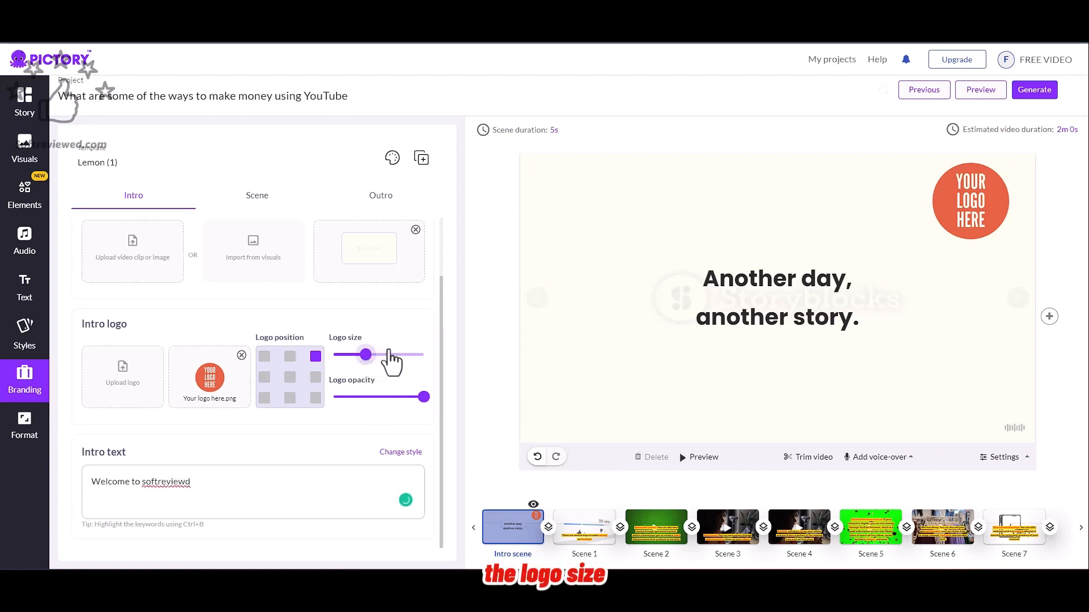
- Shrink the intro logo to nearly its smallest size and reduce its opacity to about half
drag(406, 355, 340, 357)
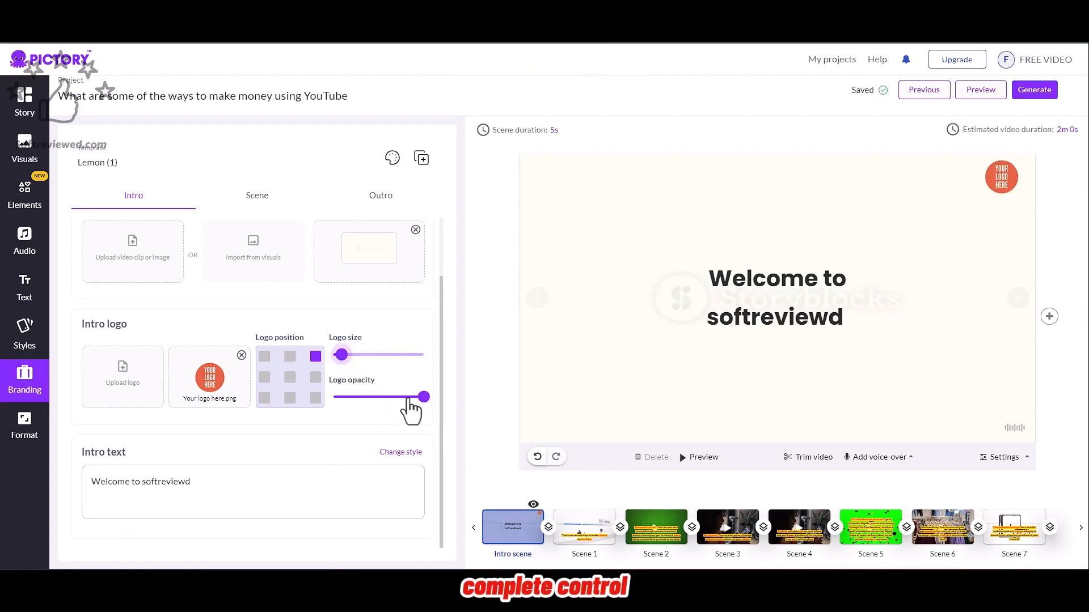
drag(386, 399, 373, 400)
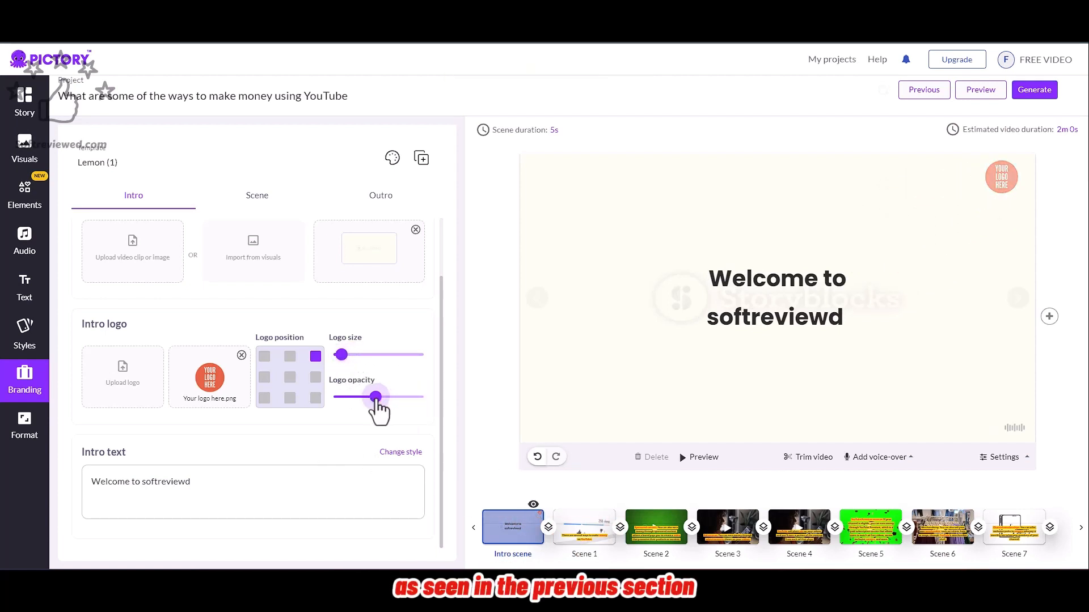
- Set the intro scene's welcome text to full width
click(784, 281)
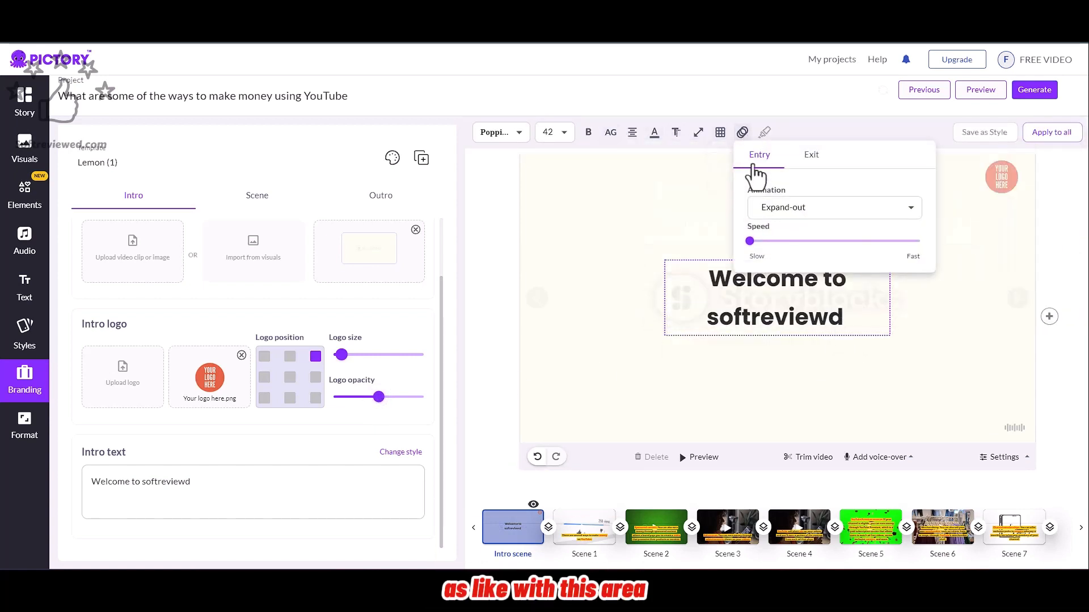
mouse_move(699, 145)
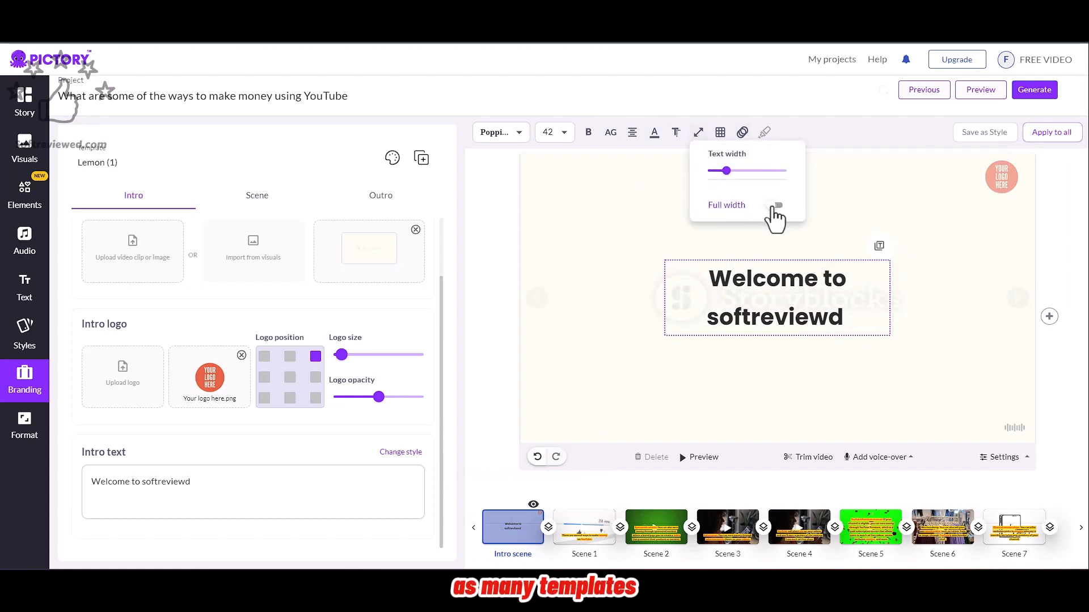
click(775, 206)
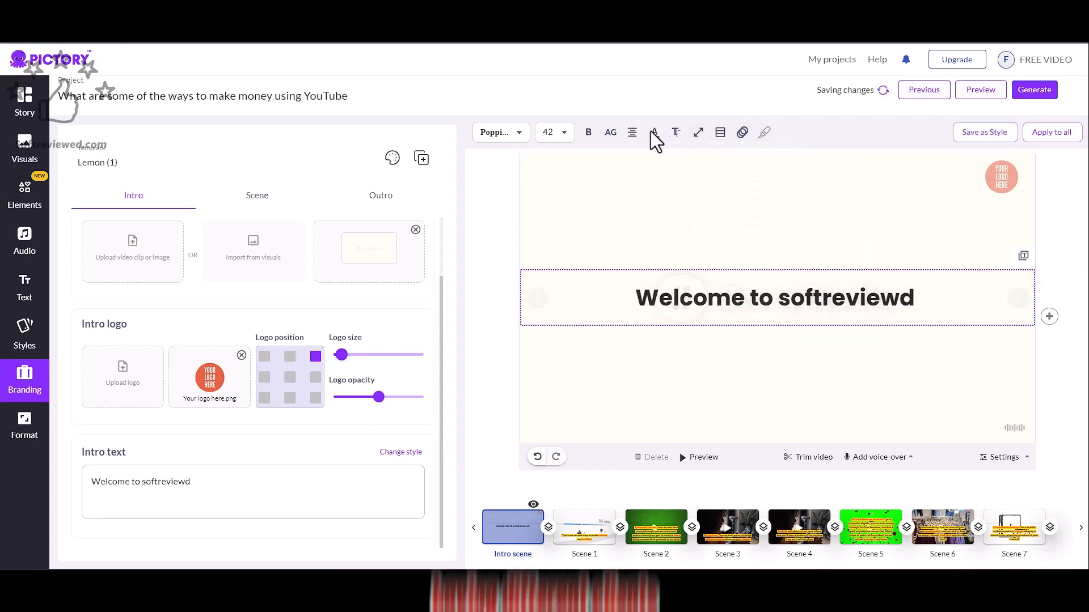
- Look through the available fonts and entry animations for the intro text without changing them
click(503, 135)
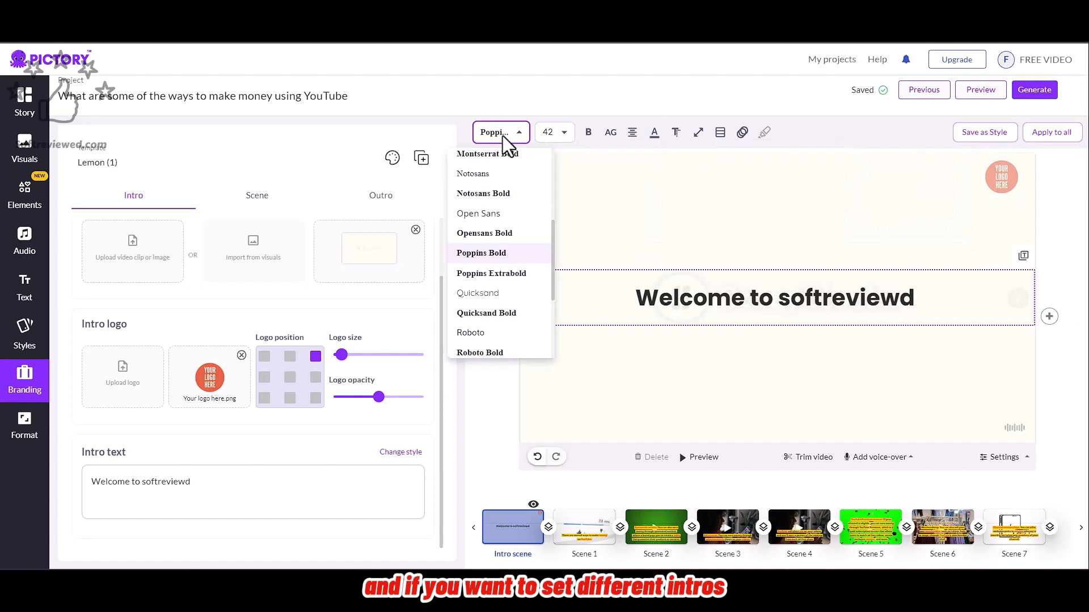
click(742, 132)
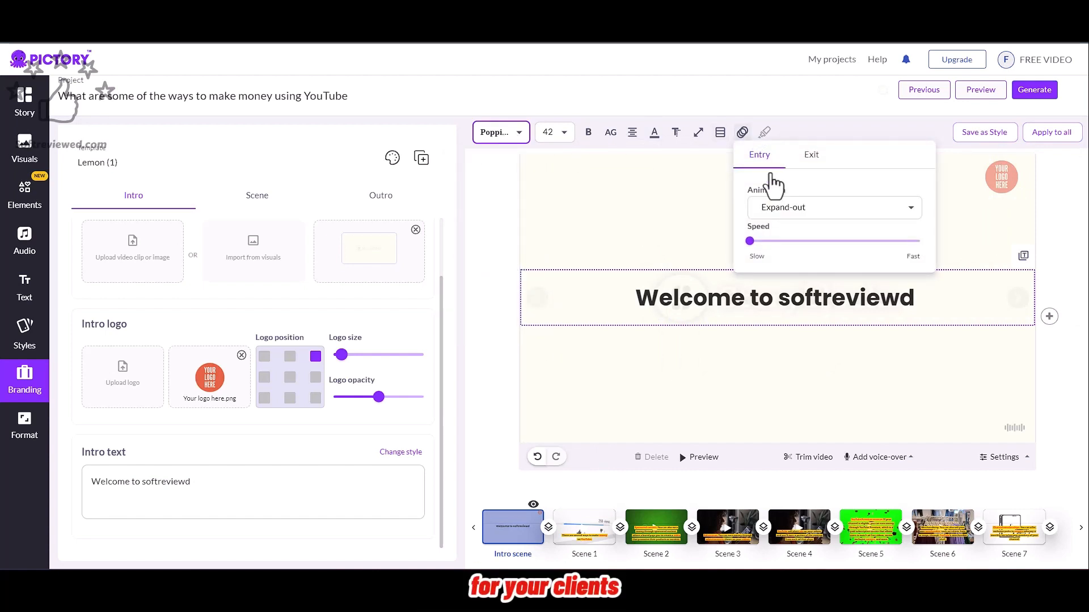
click(787, 208)
click(803, 294)
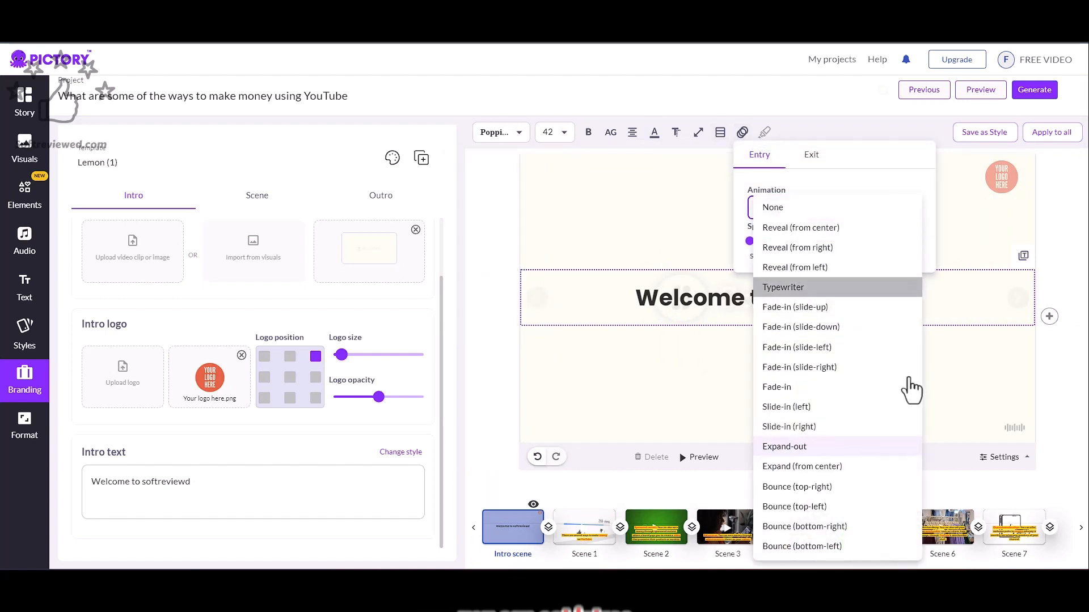
click(955, 441)
click(897, 379)
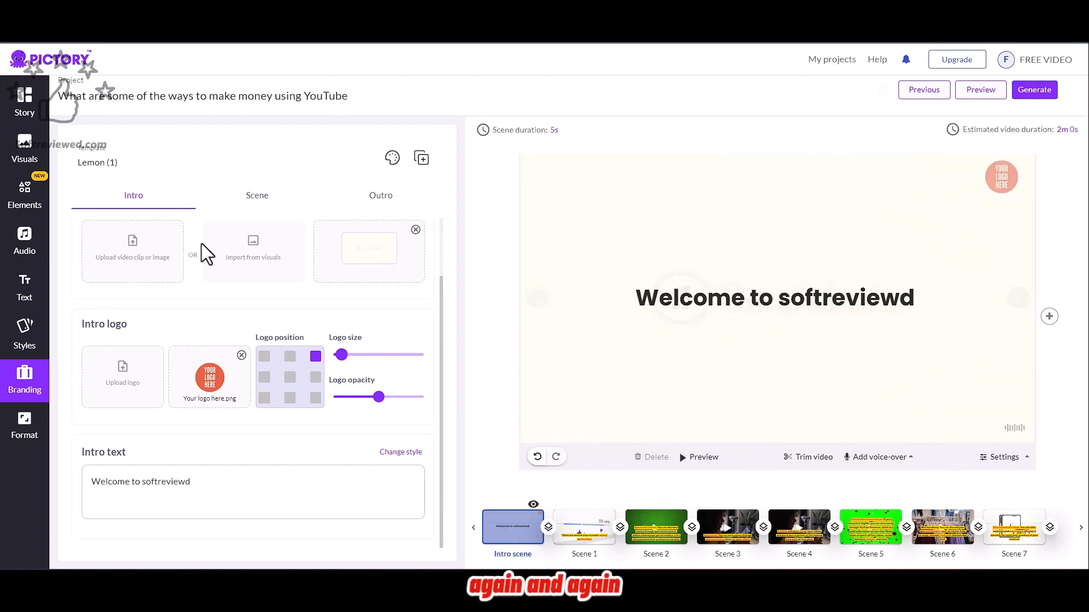
- Enable the outro scene at the end of the storyboard and open its outro text for editing
click(380, 199)
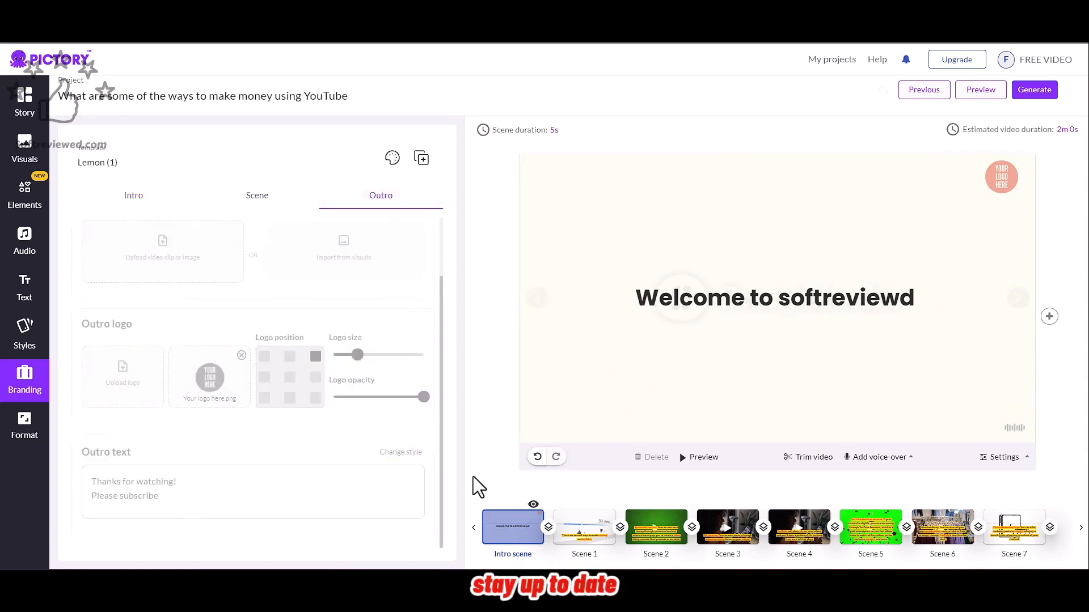
click(1078, 530)
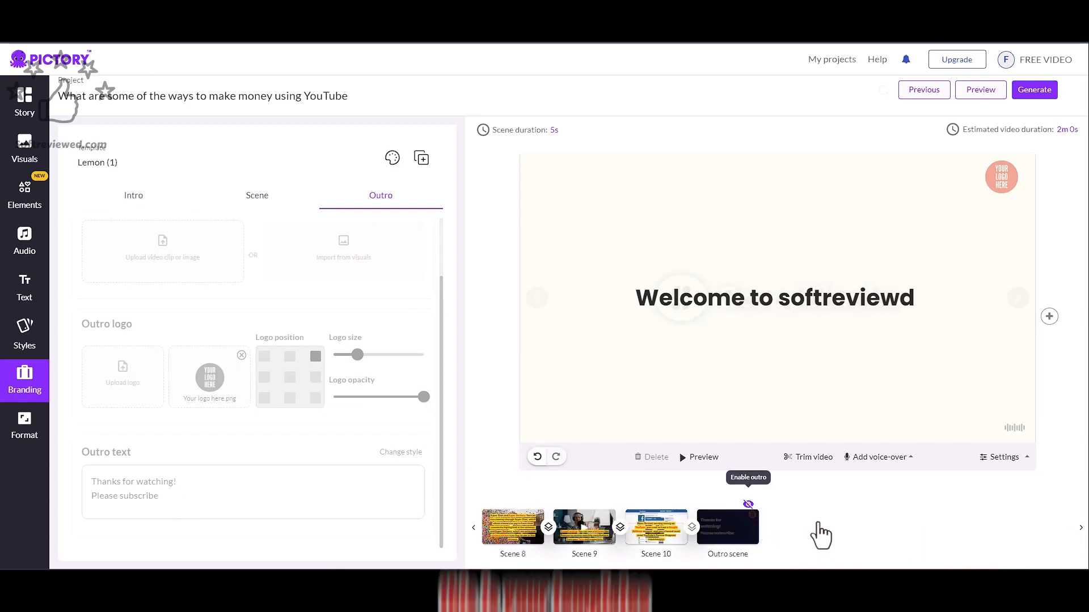
click(760, 526)
click(247, 481)
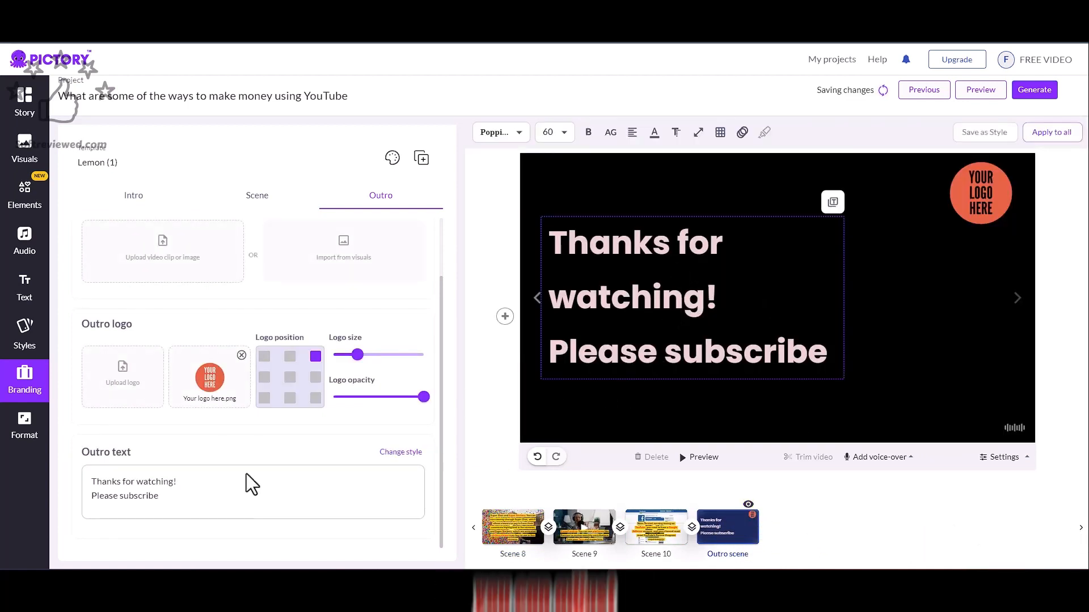